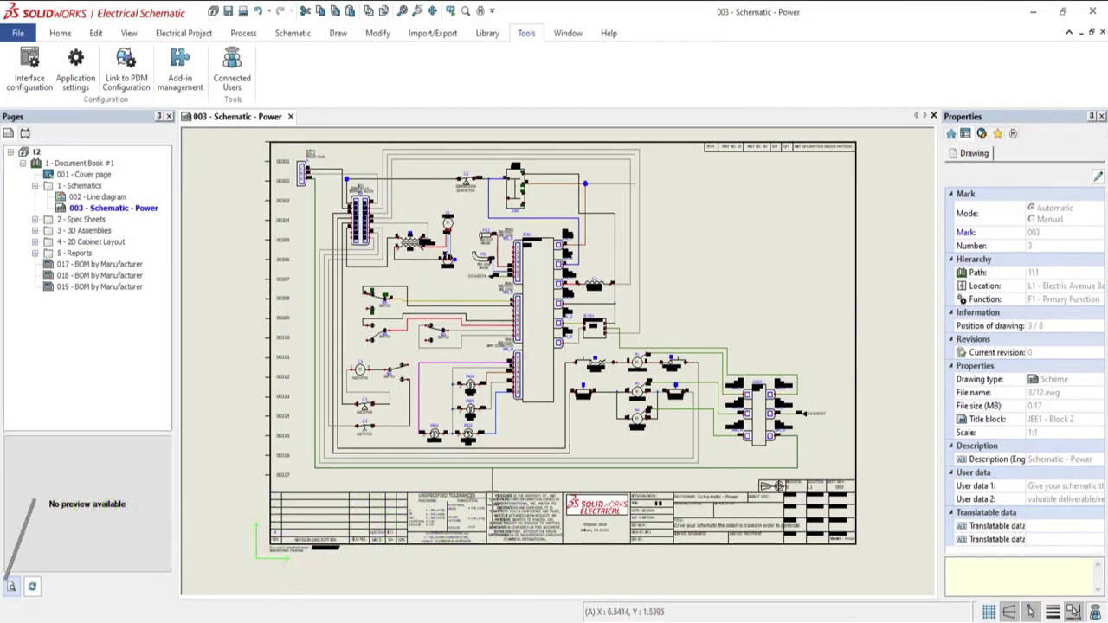
- Zoom in on the M3/M4 compressor and fan motor circuits of the 003 - Schematic - Power sheet
scroll(601, 385, "up", 2)
scroll(641, 404, "up", 1)
scroll(598, 385, "up", 1)
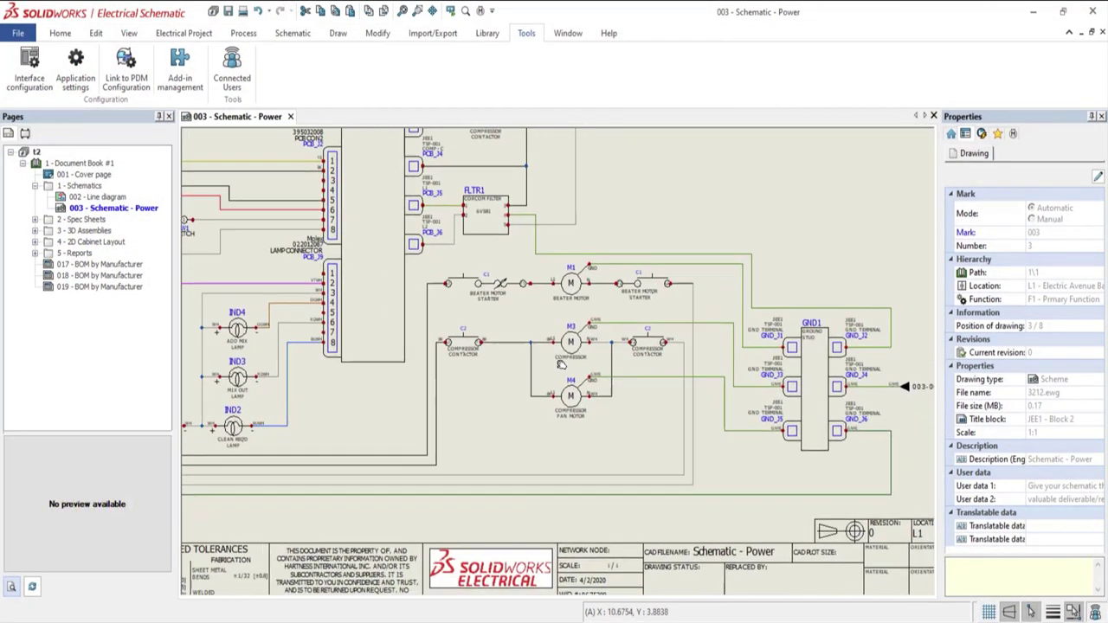
scroll(545, 368, "up", 1)
scroll(487, 342, "up", 1)
scroll(486, 344, "up", 1)
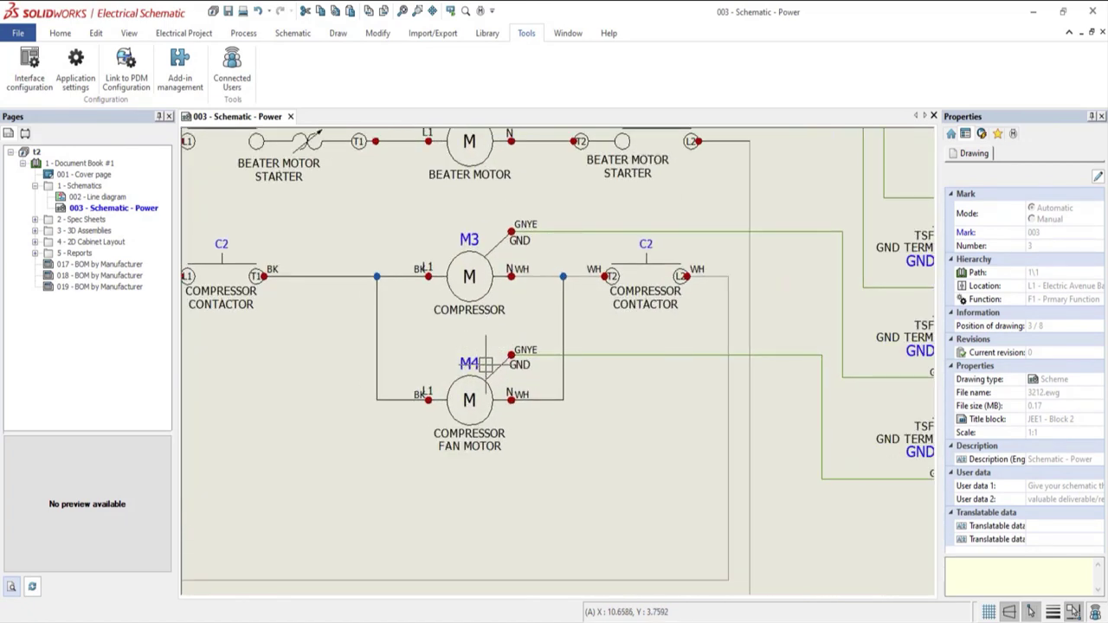
- Open the properties of motor M4's JEE1 manufacturer part
right_click(490, 385)
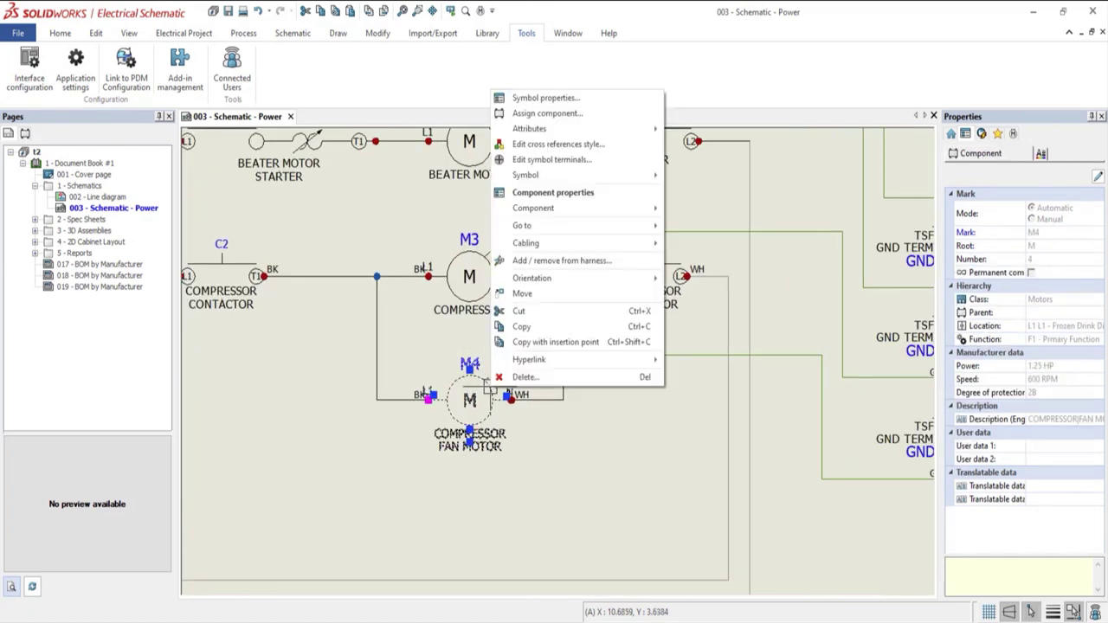
left_click(587, 194)
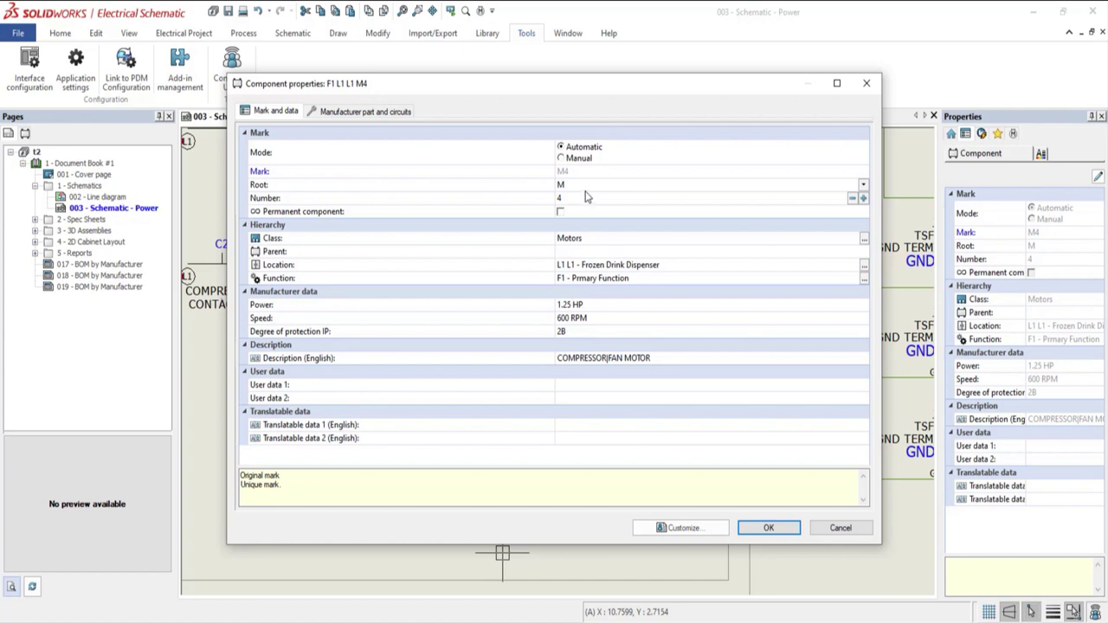
left_click(397, 114)
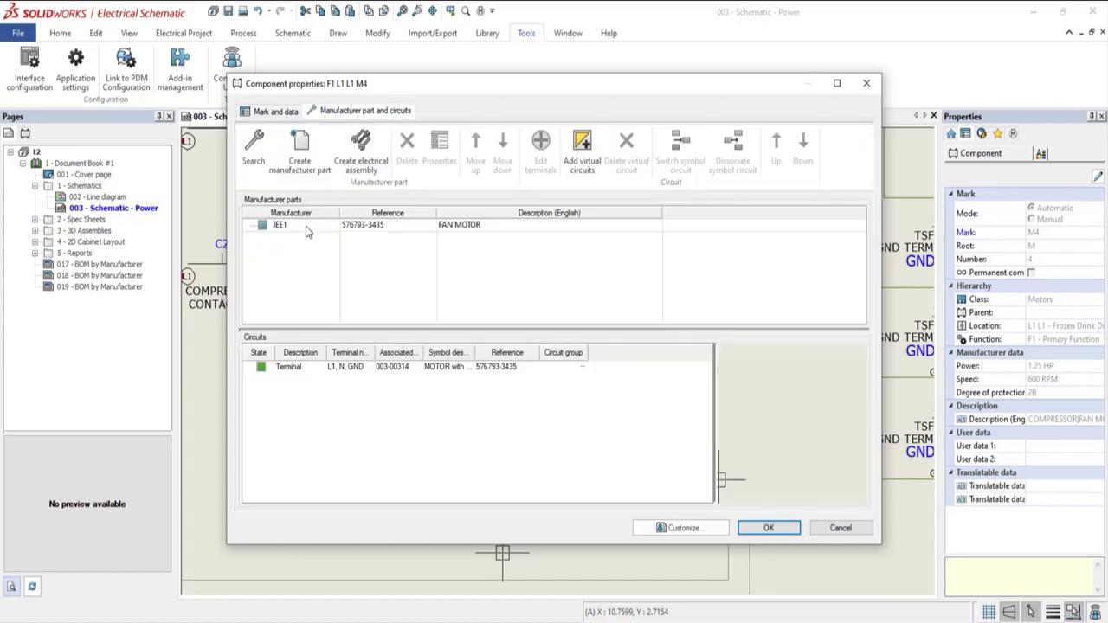
left_click(306, 226)
left_click(439, 149)
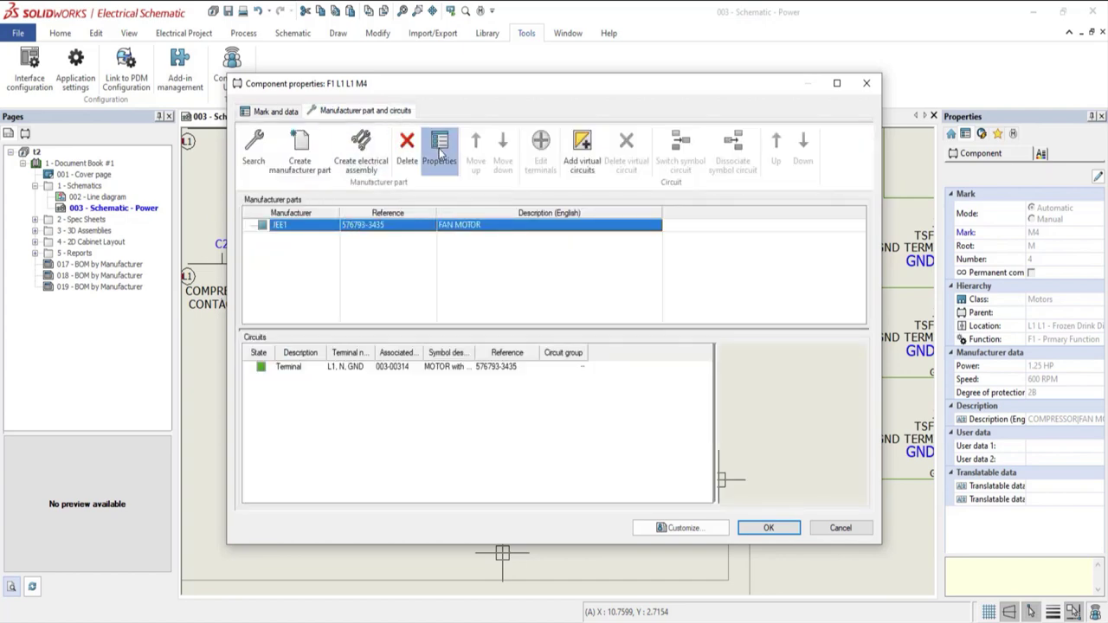
- Set the JEE1 part weight to 1.5 kg and apply the update to the component
scroll(431, 277, "down", 2)
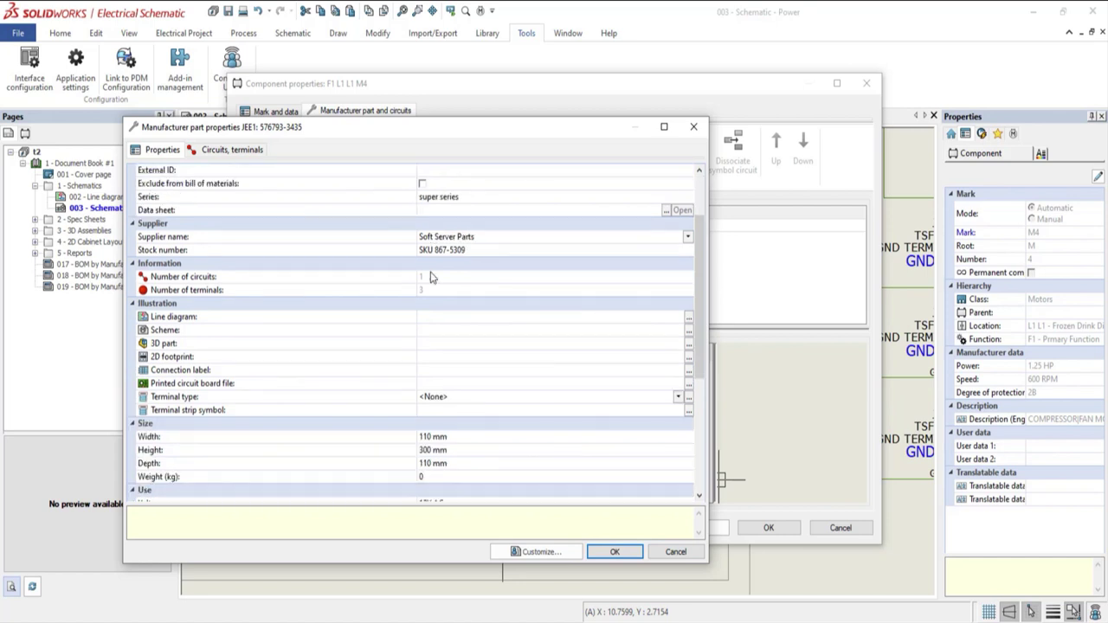
scroll(430, 277, "down", 2)
scroll(429, 279, "down", 2)
scroll(427, 282, "down", 2)
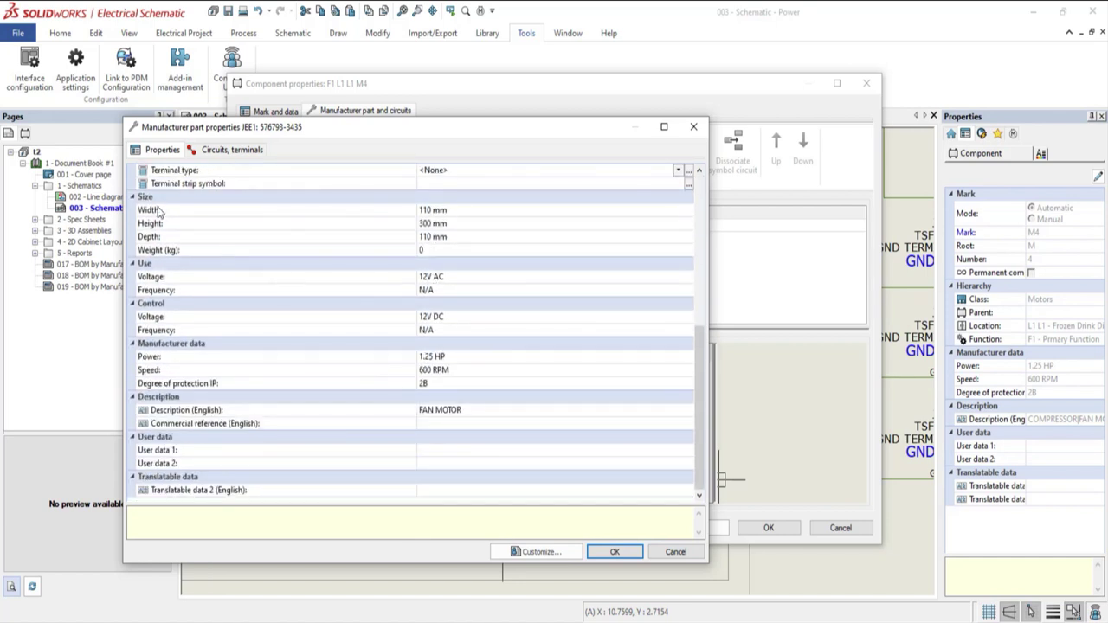
left_click(457, 252)
type("1.5")
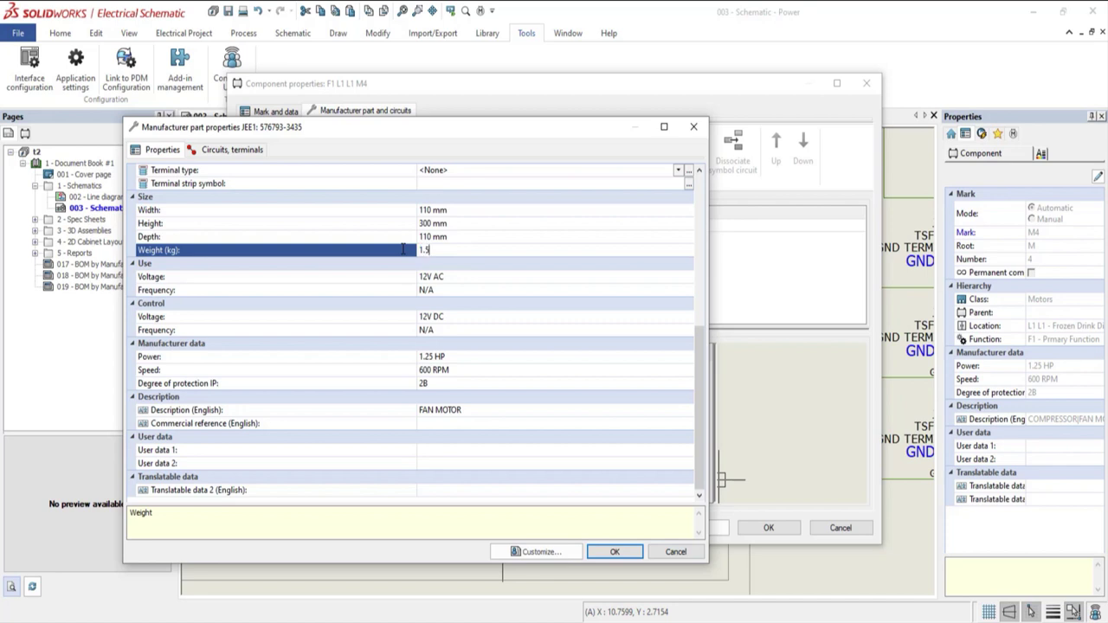
left_click(491, 277)
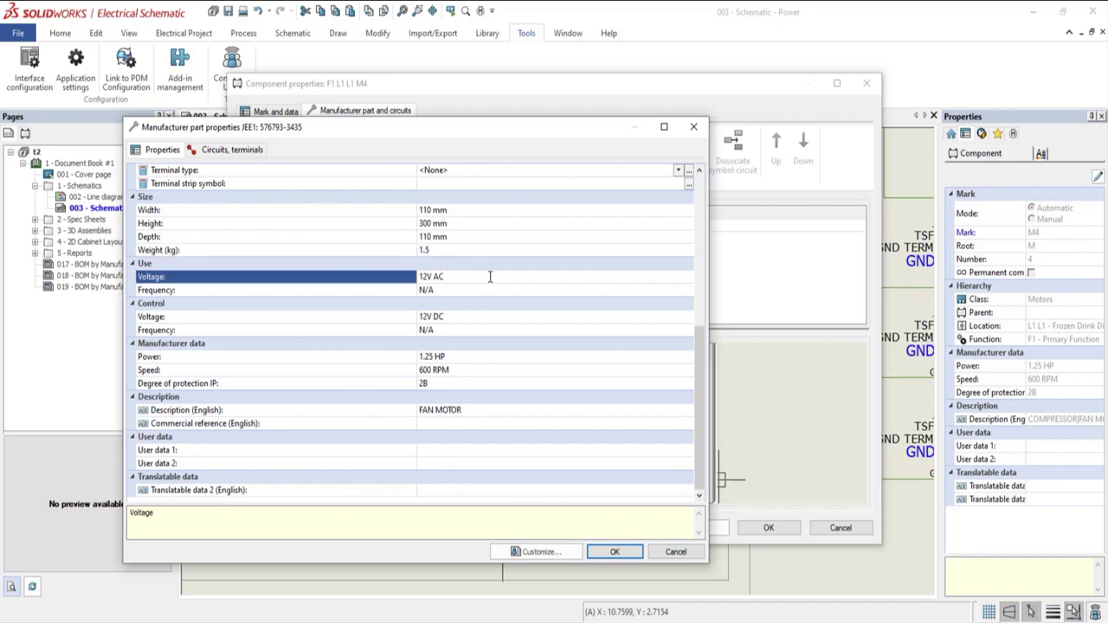
left_click(615, 552)
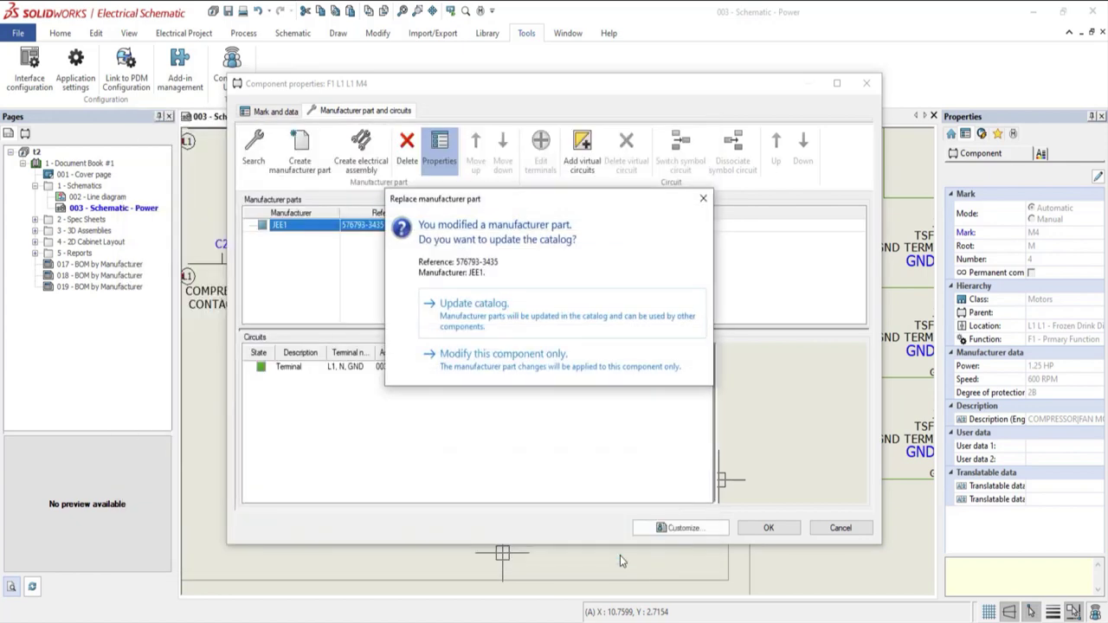
left_click(554, 324)
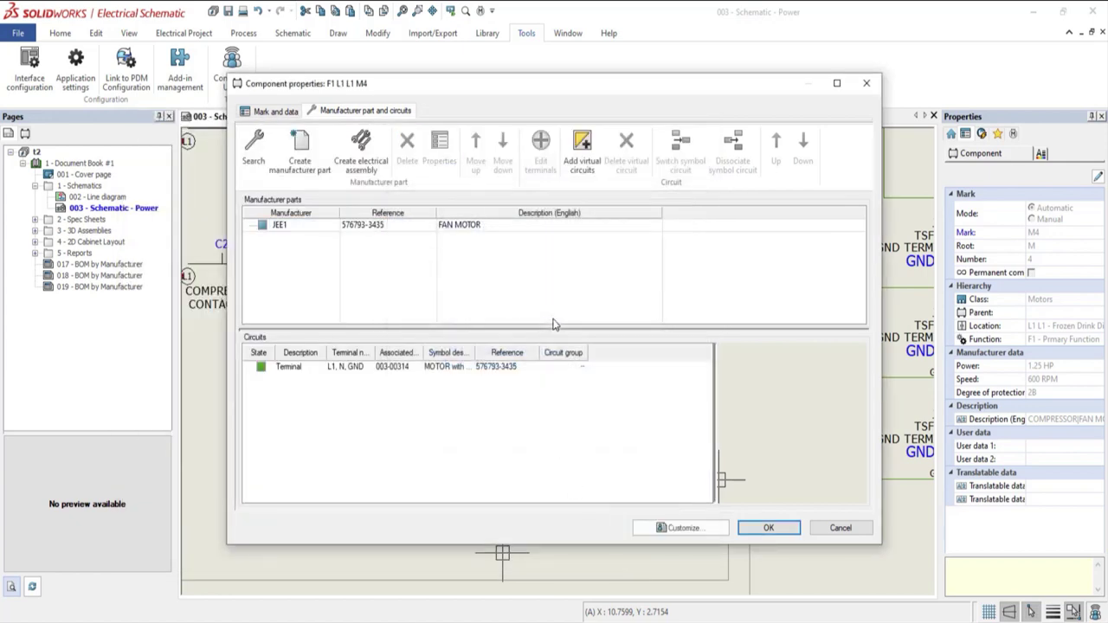
left_click(762, 529)
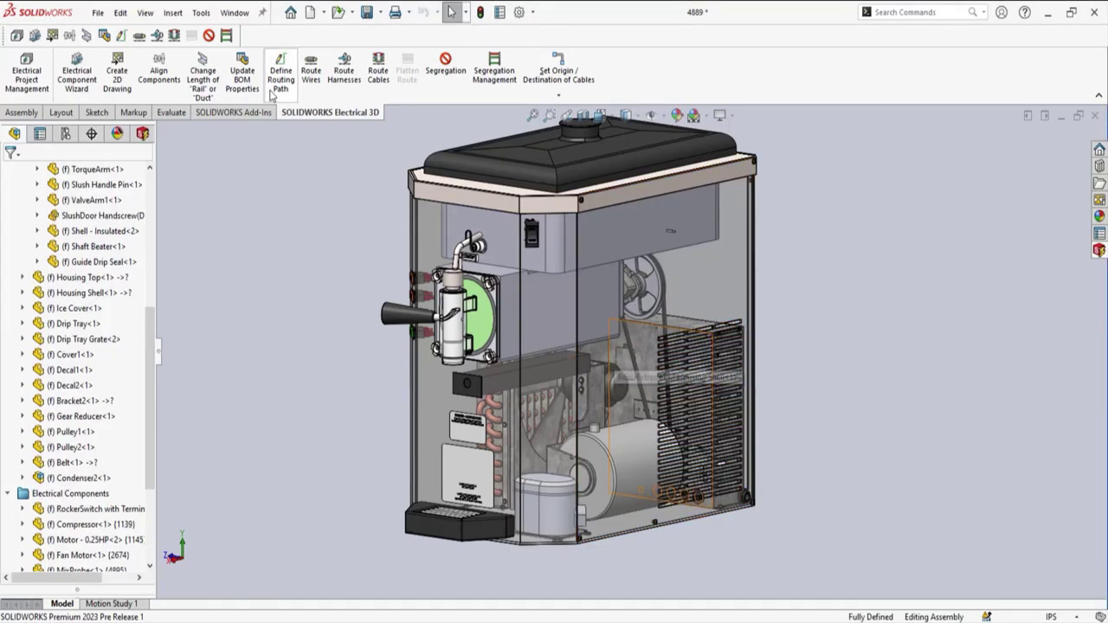
- Update the assembly's BOM properties from the electrical project and open the Fan Motor part alone
left_click(242, 71)
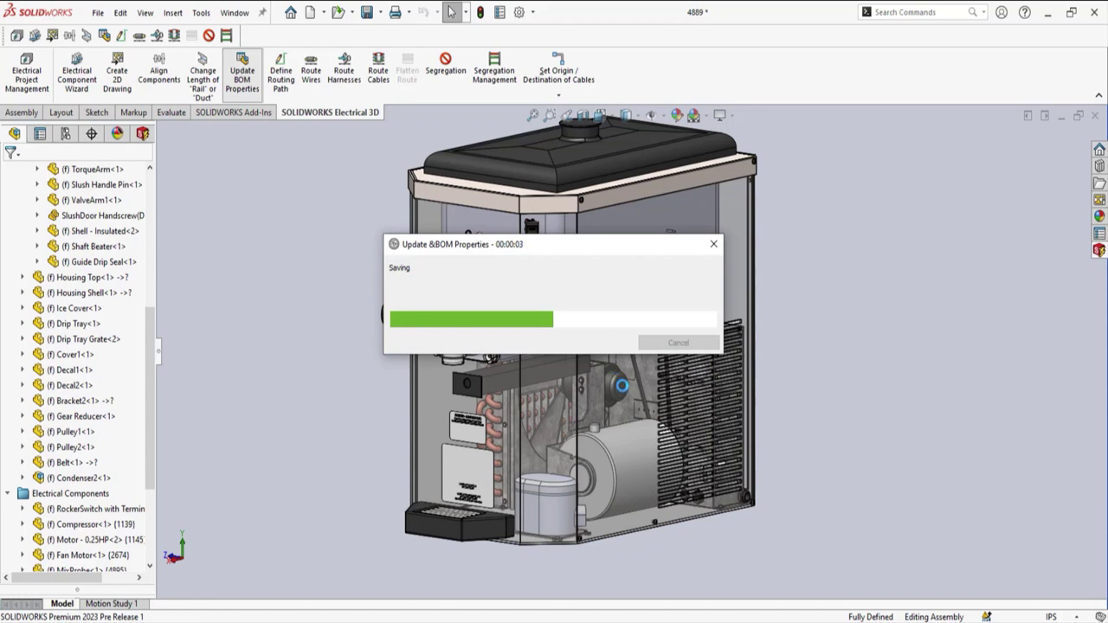
left_click(598, 369)
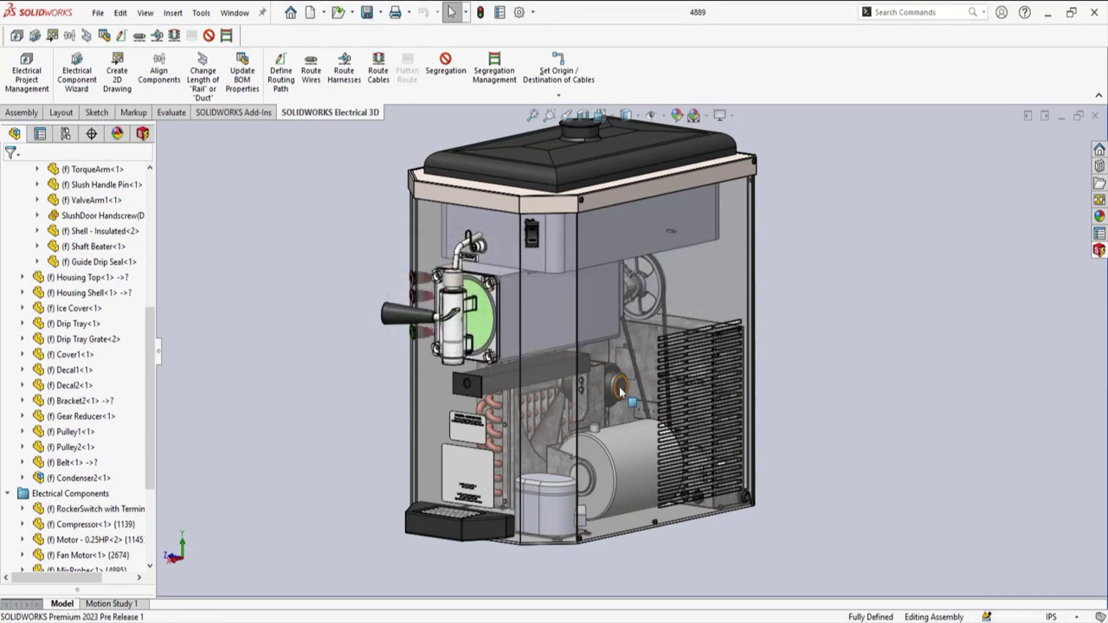
right_click(620, 391)
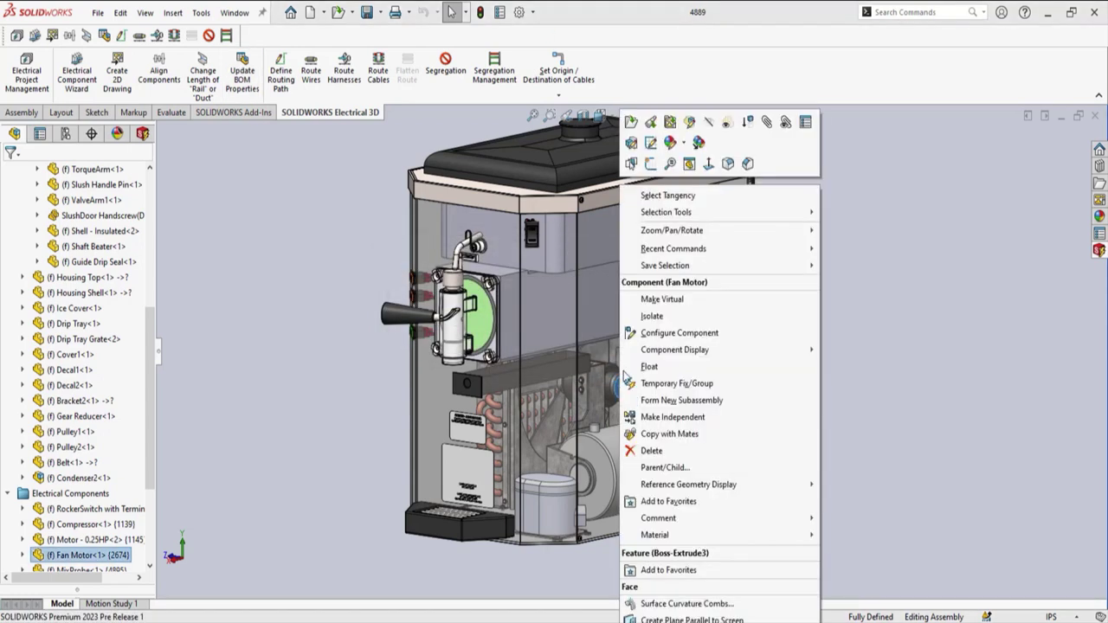
left_click(650, 123)
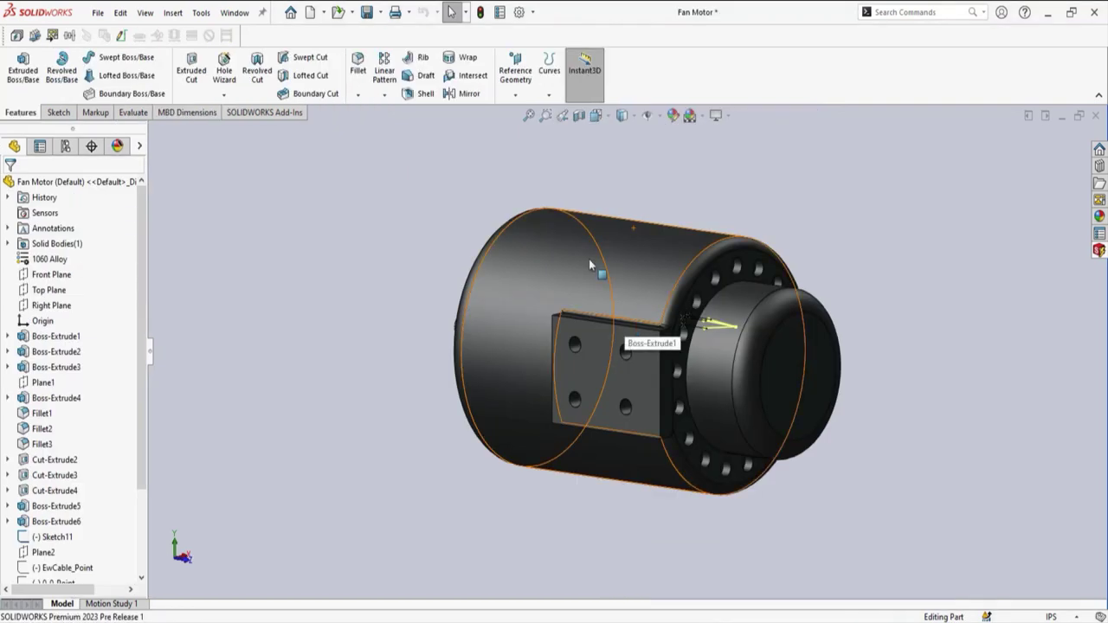
- Review the Fan Motor's configuration-specific file properties
left_click(501, 14)
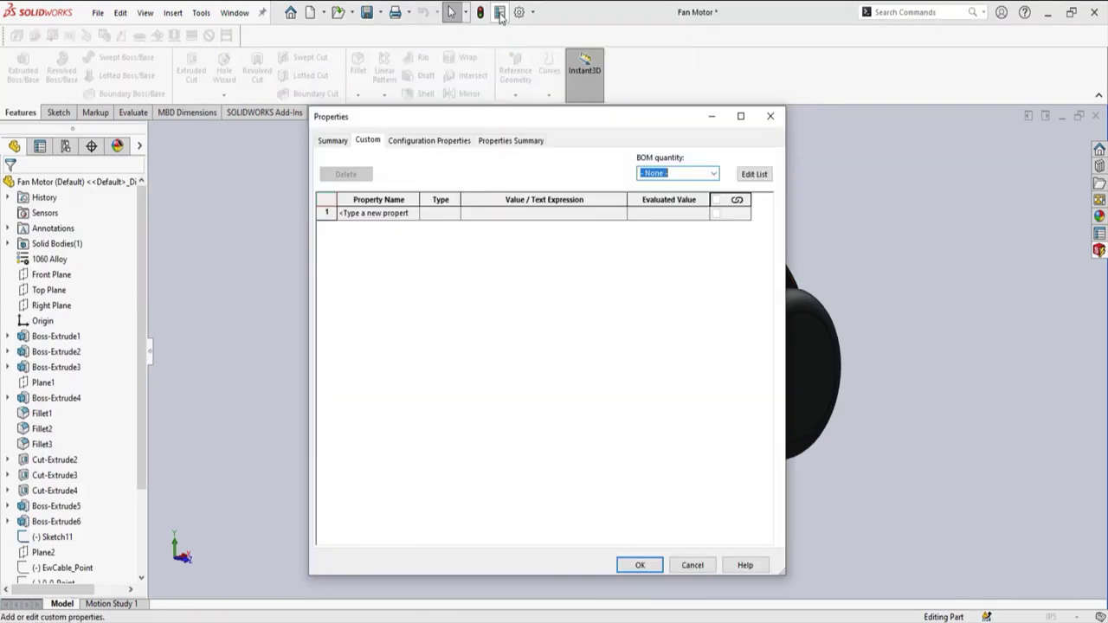
left_click(454, 142)
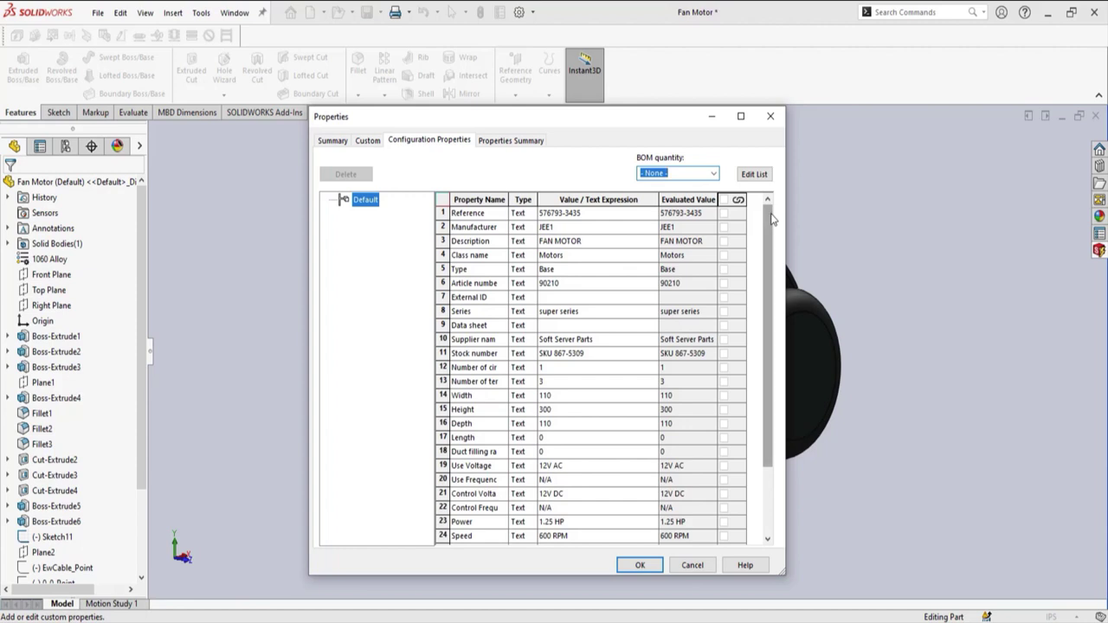
left_click_drag(774, 220, 771, 292)
scroll(771, 278, "up", 2)
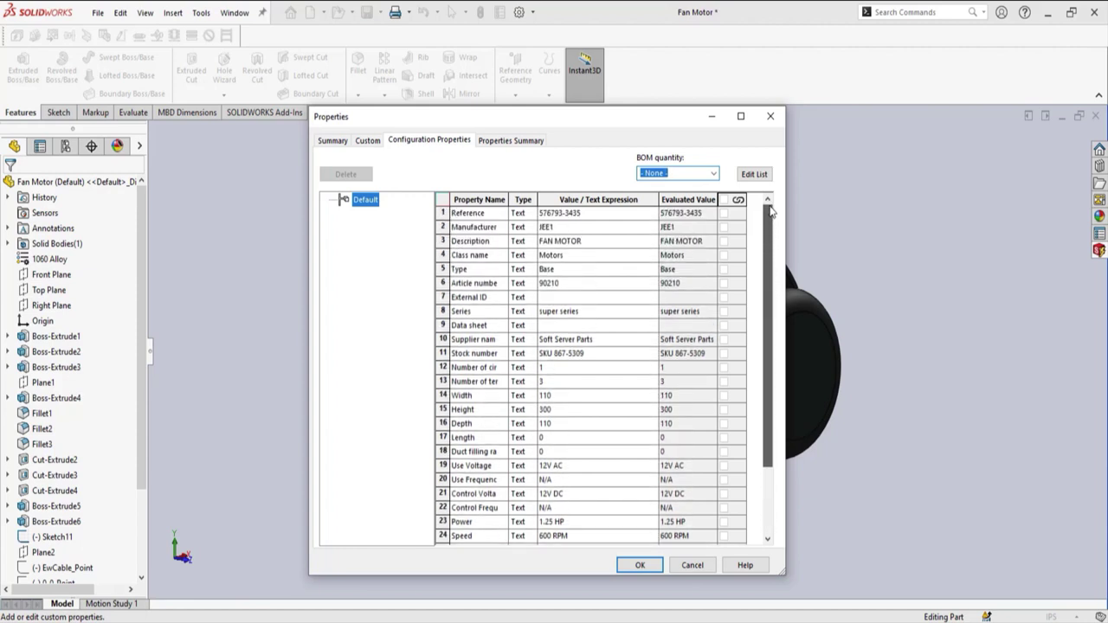
left_click(640, 565)
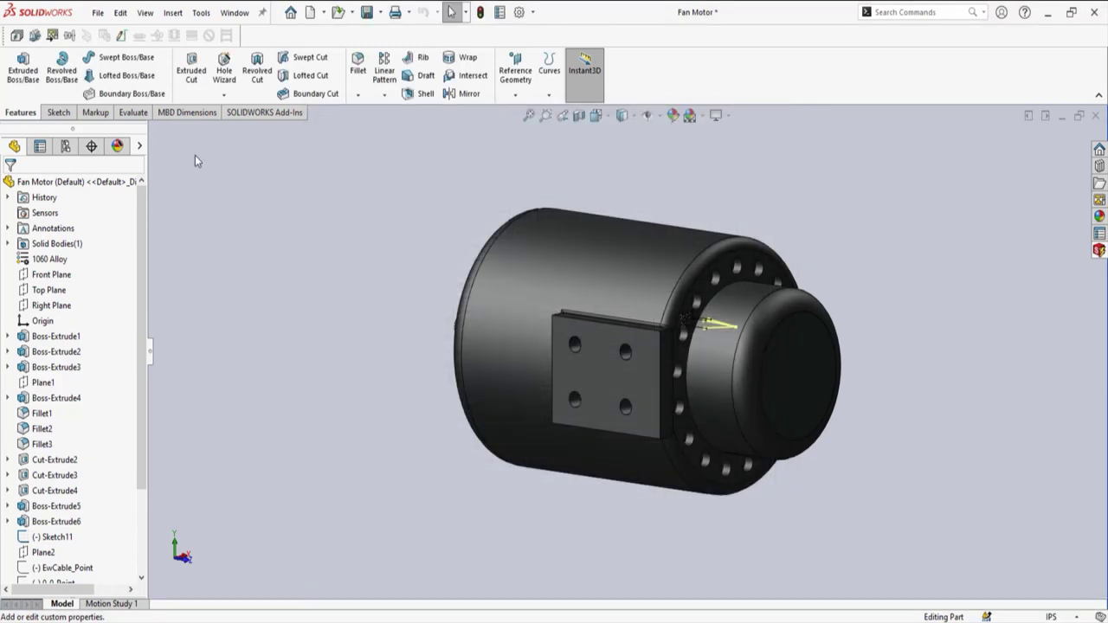
- Confirm the Fan Motor mass of 1.50 kg in Mass Properties and return to SOLIDWORKS Electrical
left_click(142, 114)
left_click(168, 69)
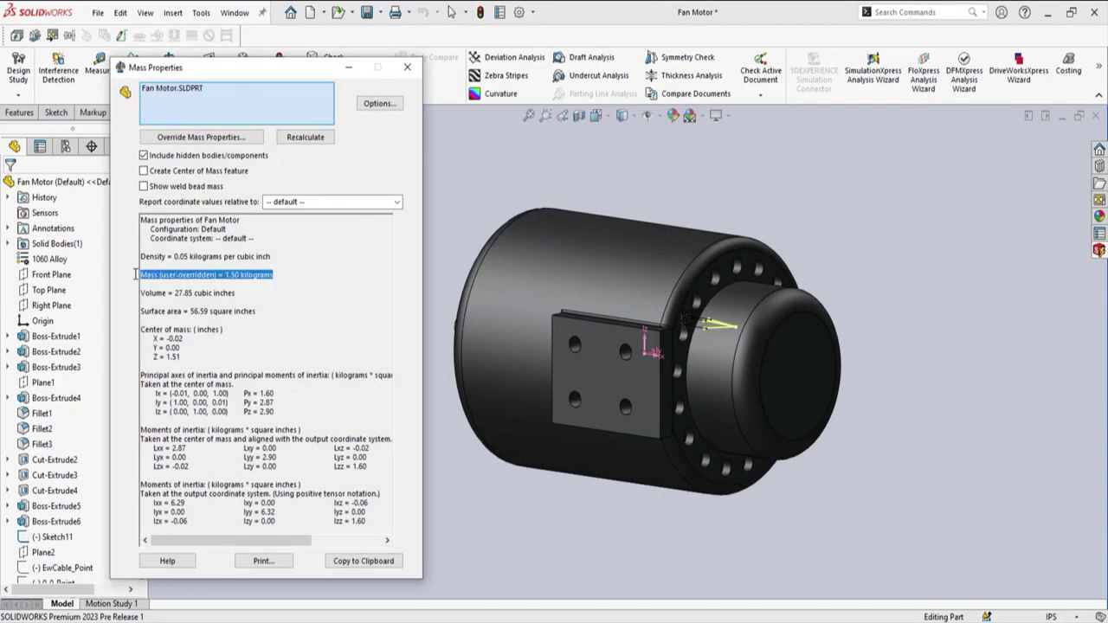
left_click(408, 69)
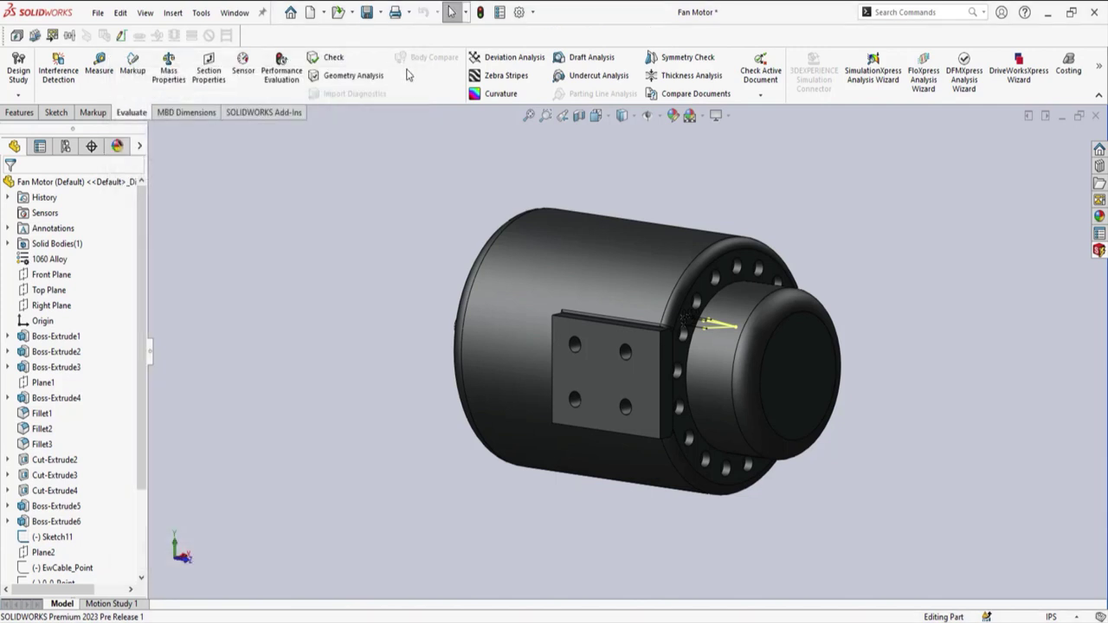
left_click(241, 18)
left_click(248, 155)
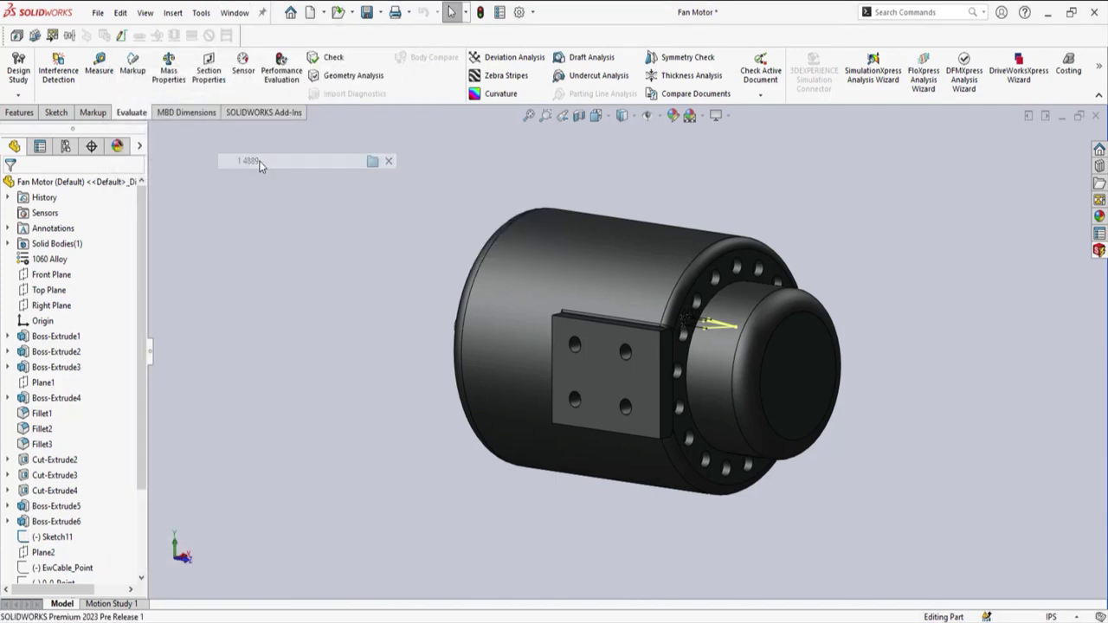
left_click(100, 71)
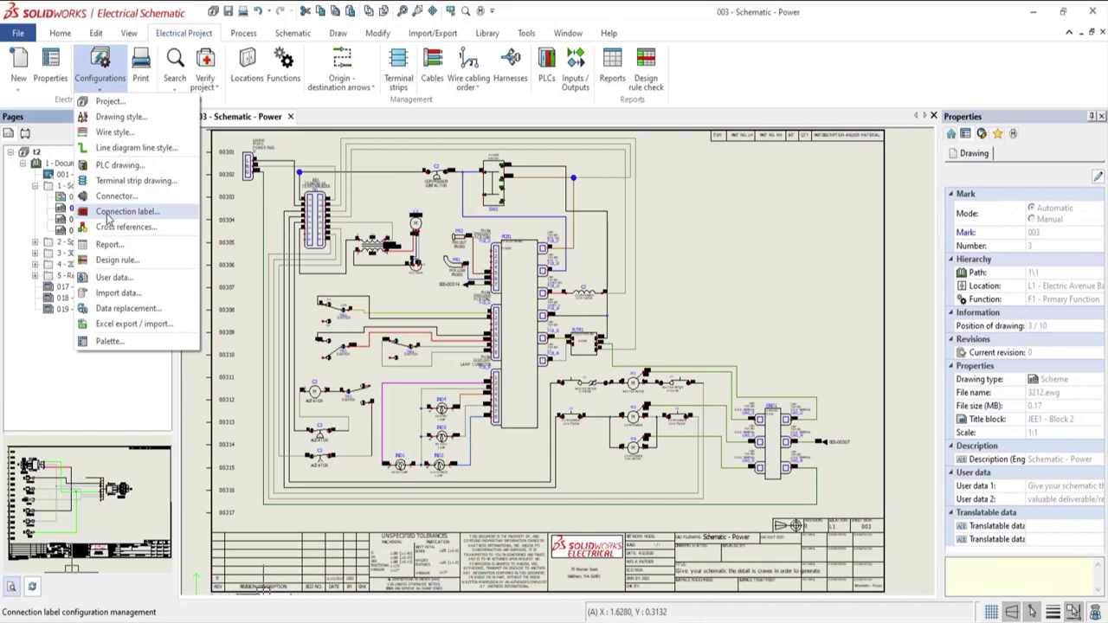
- Insert a '4 columns - basic wire properties' connection label for M4, then open page 008 - Connectors
scroll(632, 437, "up", 5)
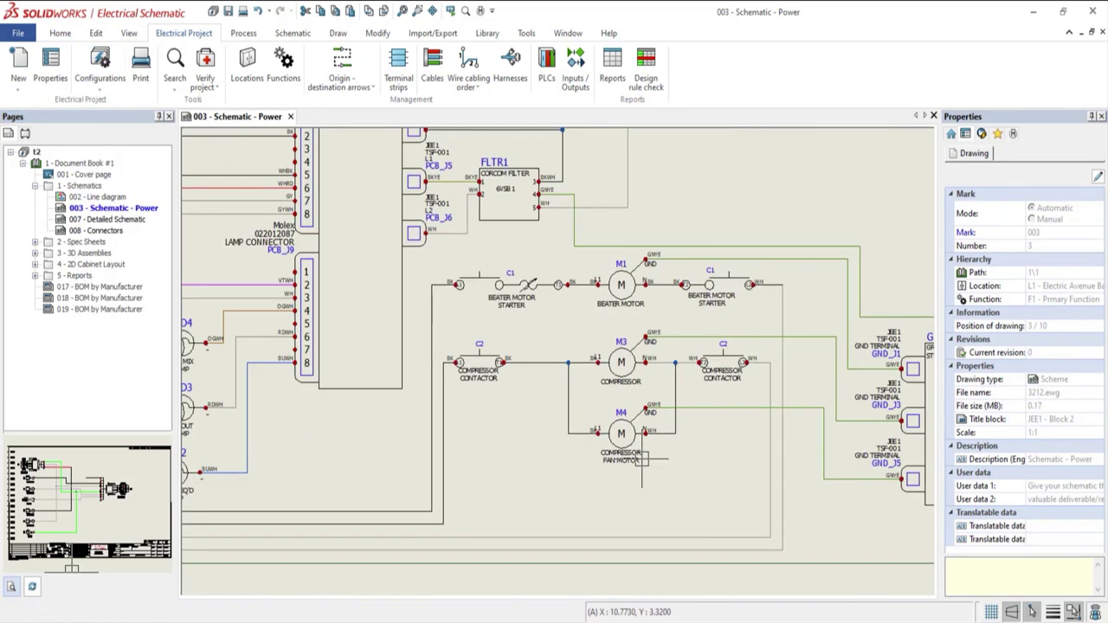
right_click(633, 438)
mouse_move(676, 262)
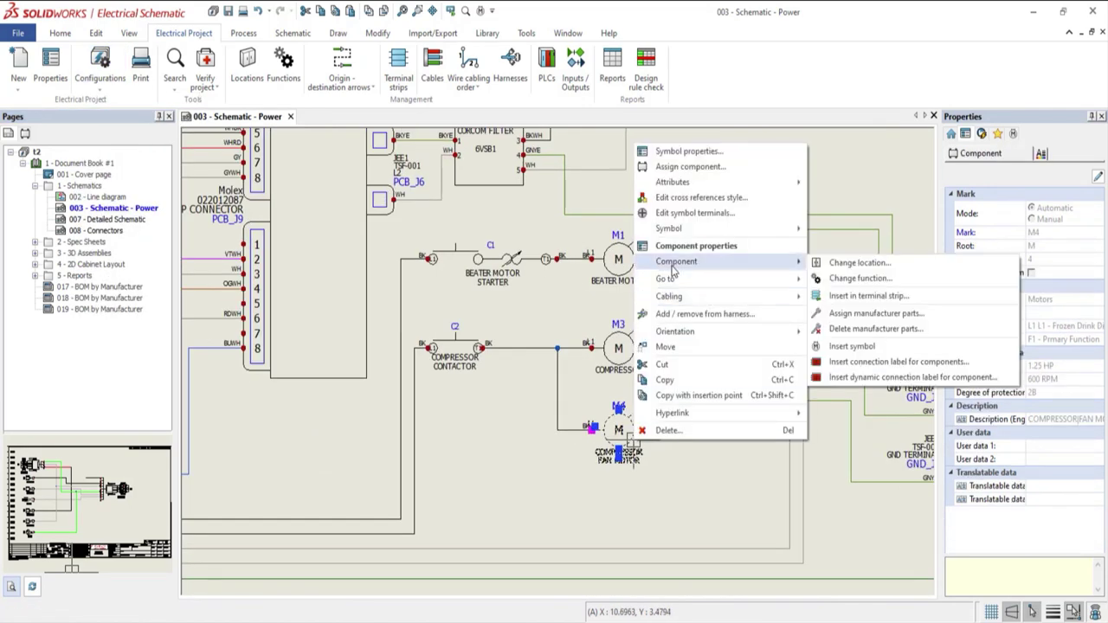
left_click(843, 378)
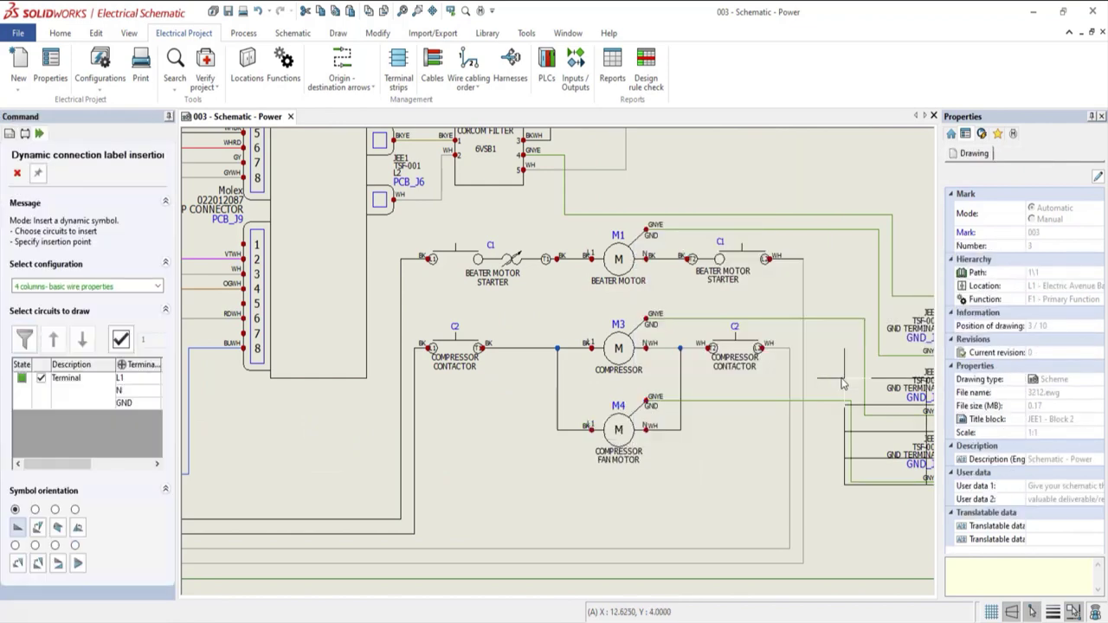
left_click(89, 286)
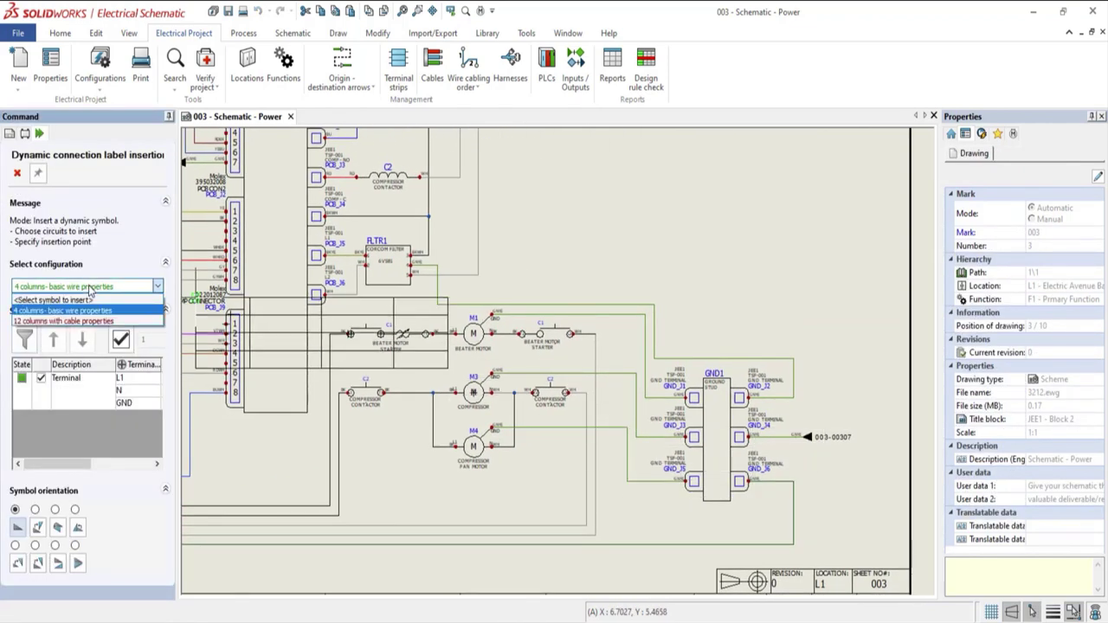
left_click(70, 298)
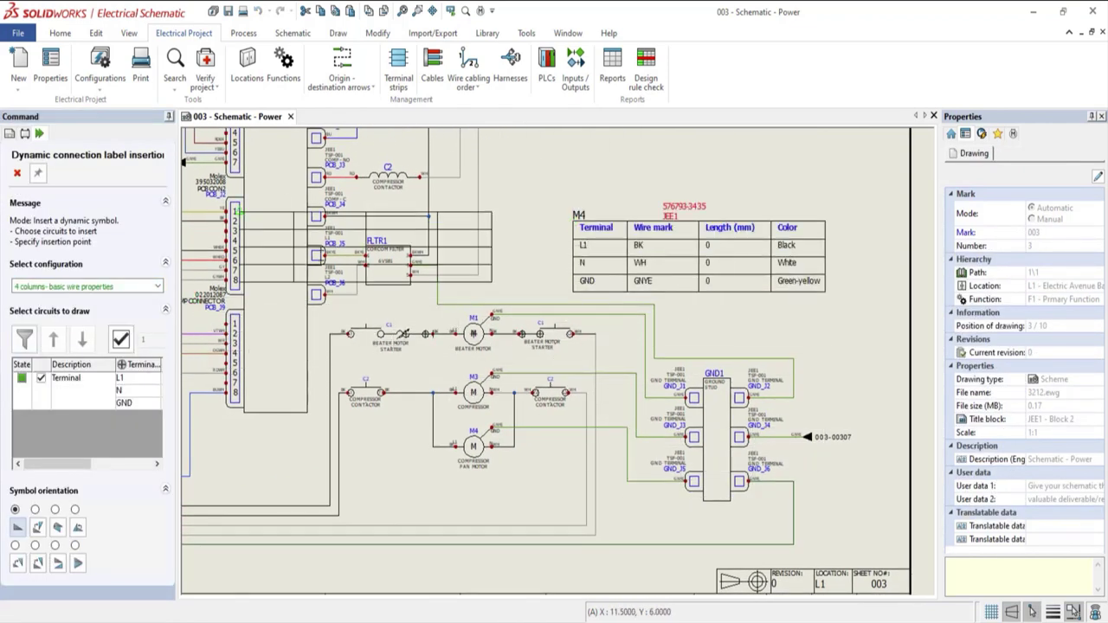
double_click(100, 230)
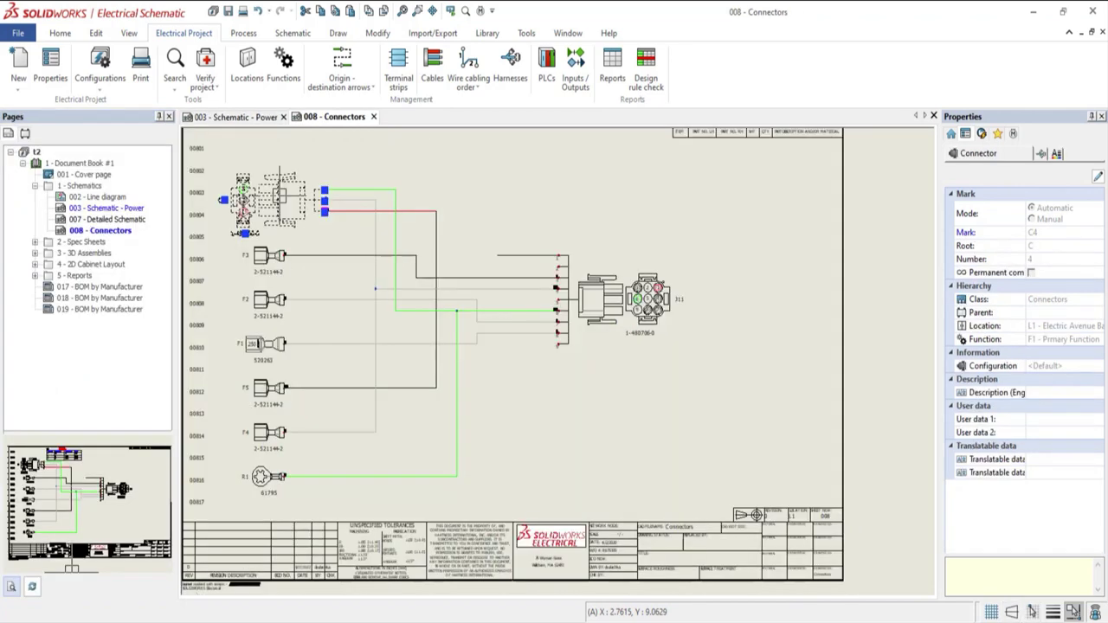
- Place connector C4's connection label table at the sheet top, then open page 018 - BOM by Manufacturer
right_click(277, 196)
mouse_move(322, 300)
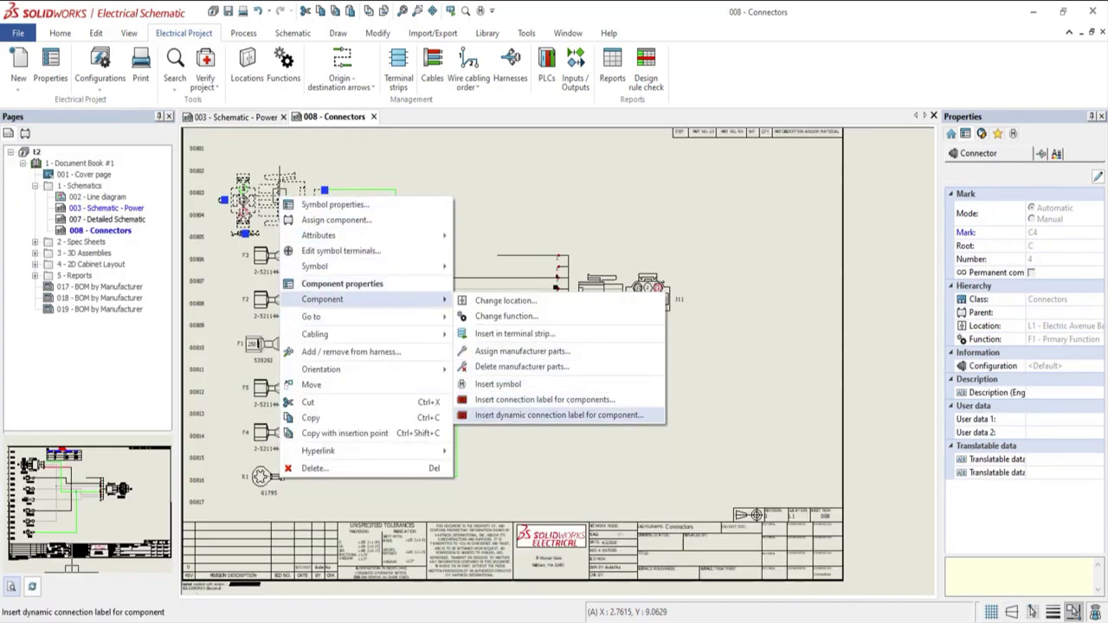
left_click(606, 415)
left_click(325, 139)
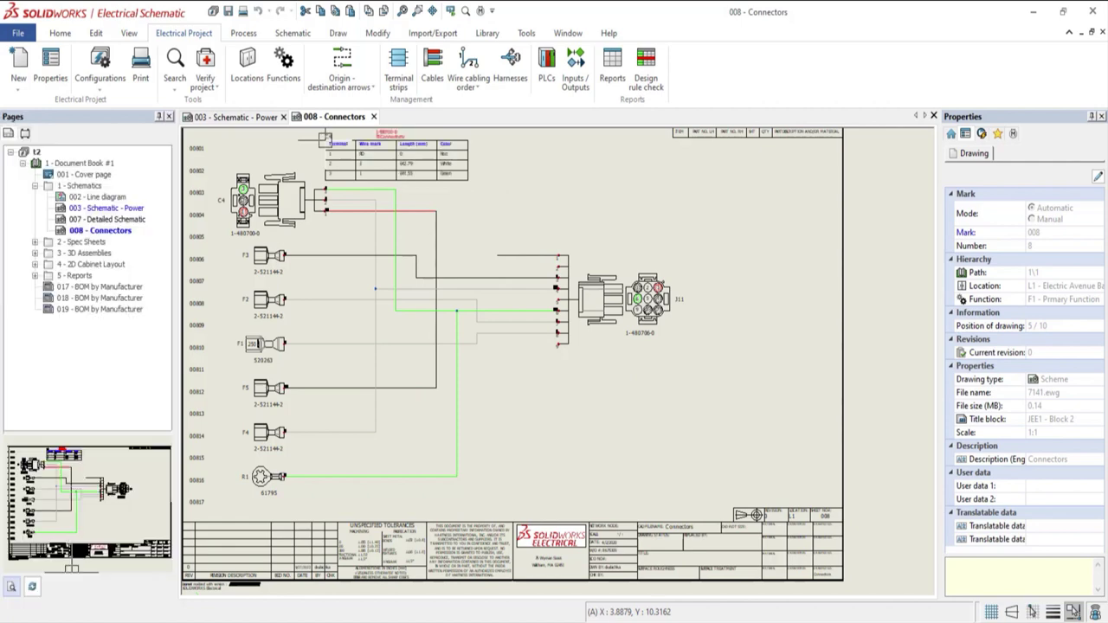
scroll(482, 182, "up", 2)
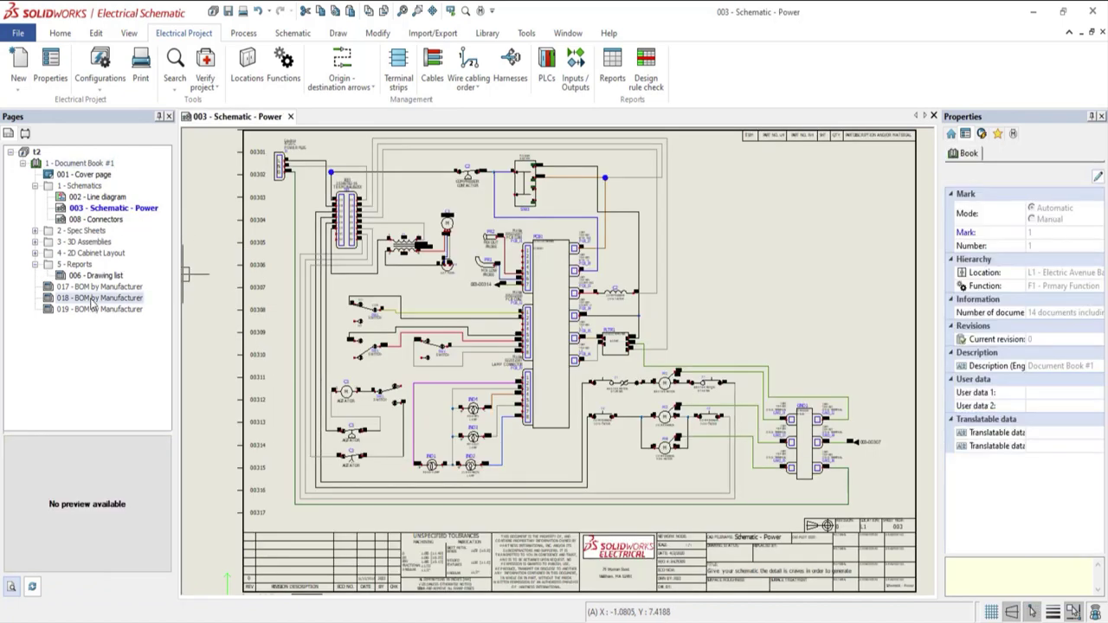
double_click(107, 298)
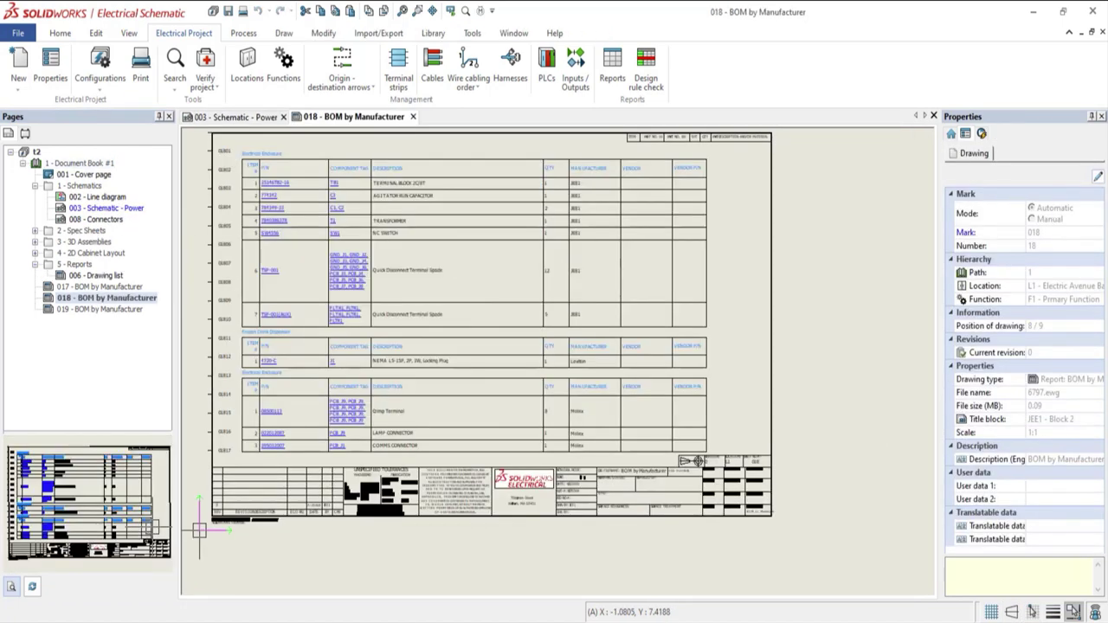
- Export all drawings of Document Book #1 to PDF
right_click(59, 165)
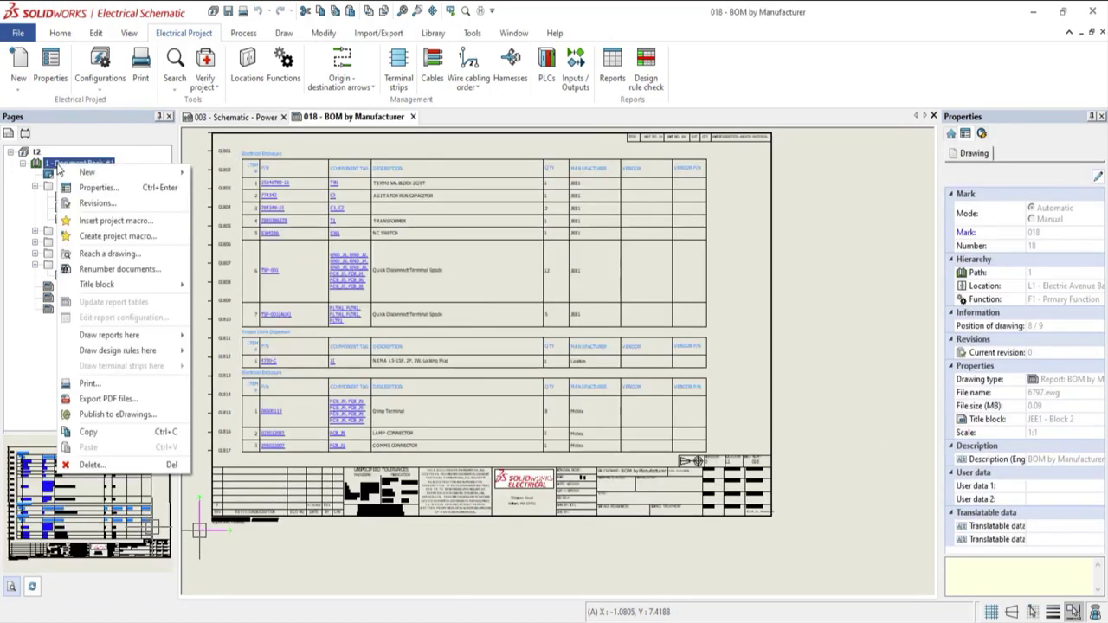
left_click(92, 399)
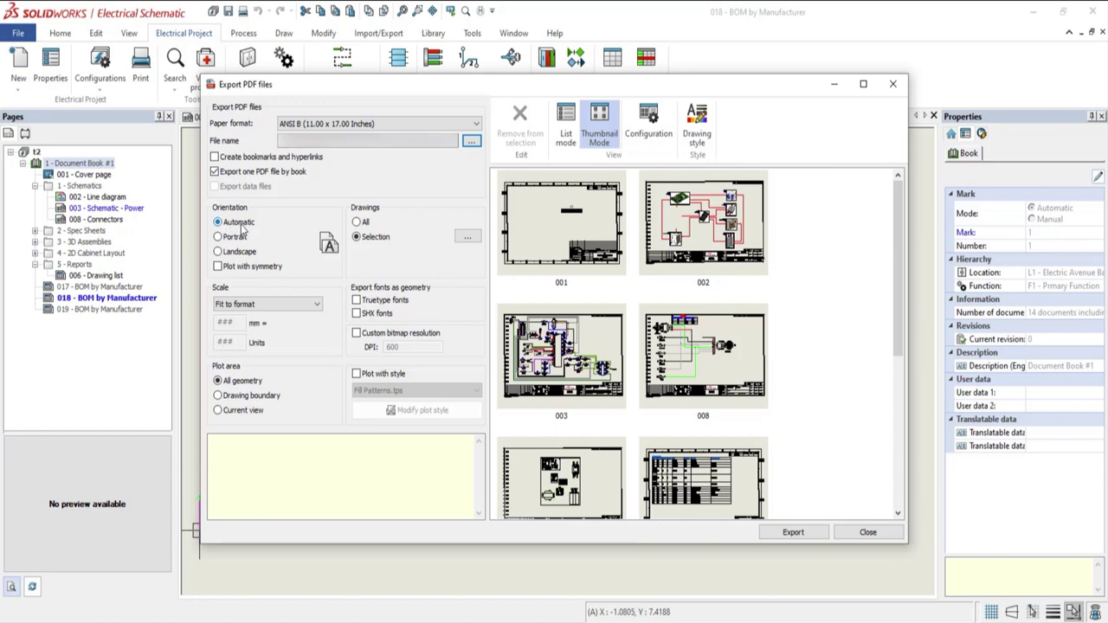
left_click(358, 223)
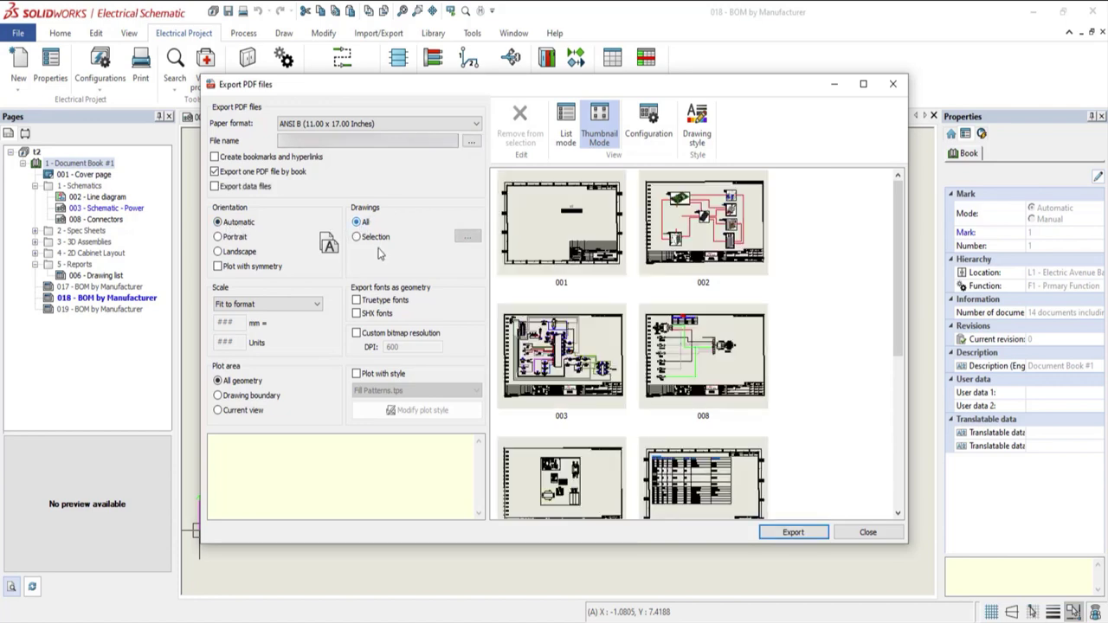
left_click(794, 531)
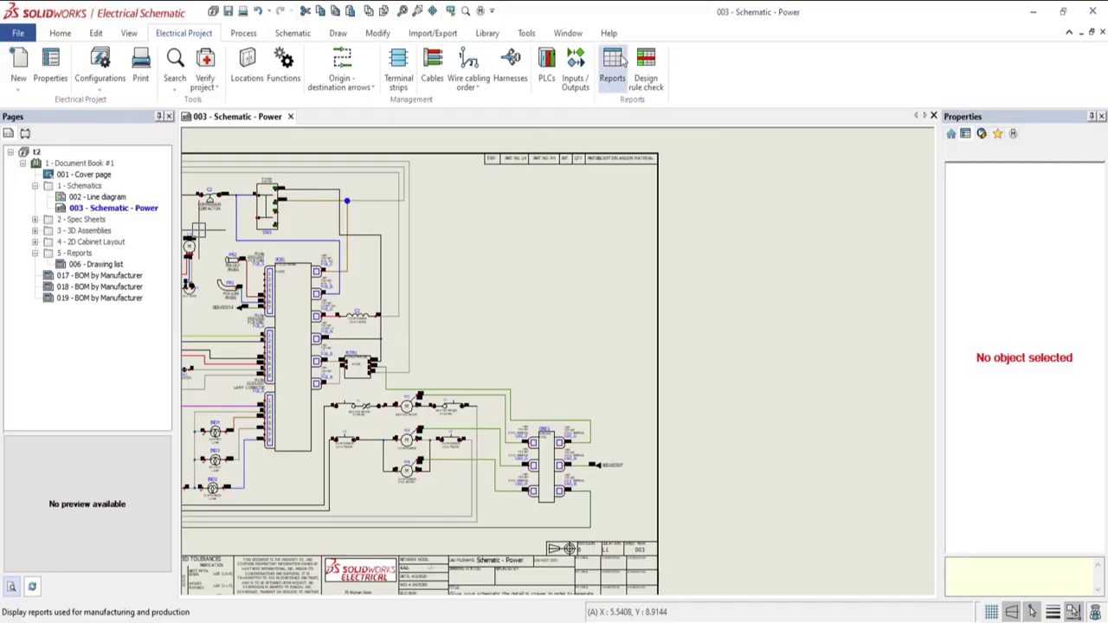
- Generate only the Single BOM report as a drawing, leaving the Drawings list unchecked
left_click(613, 65)
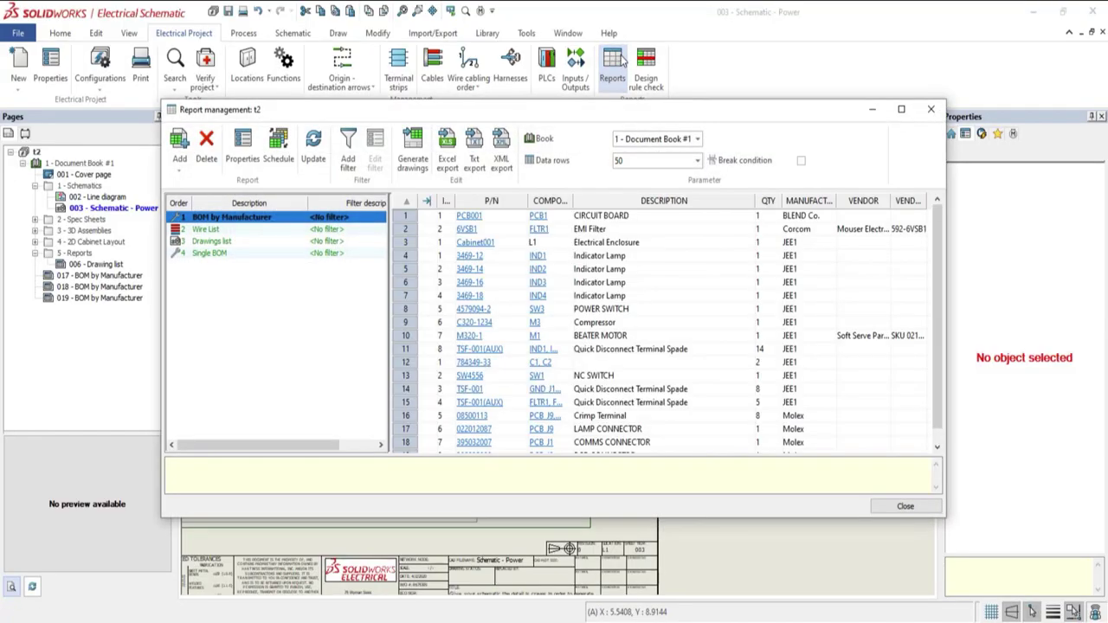
left_click(412, 139)
left_click(381, 249)
left_click(381, 262)
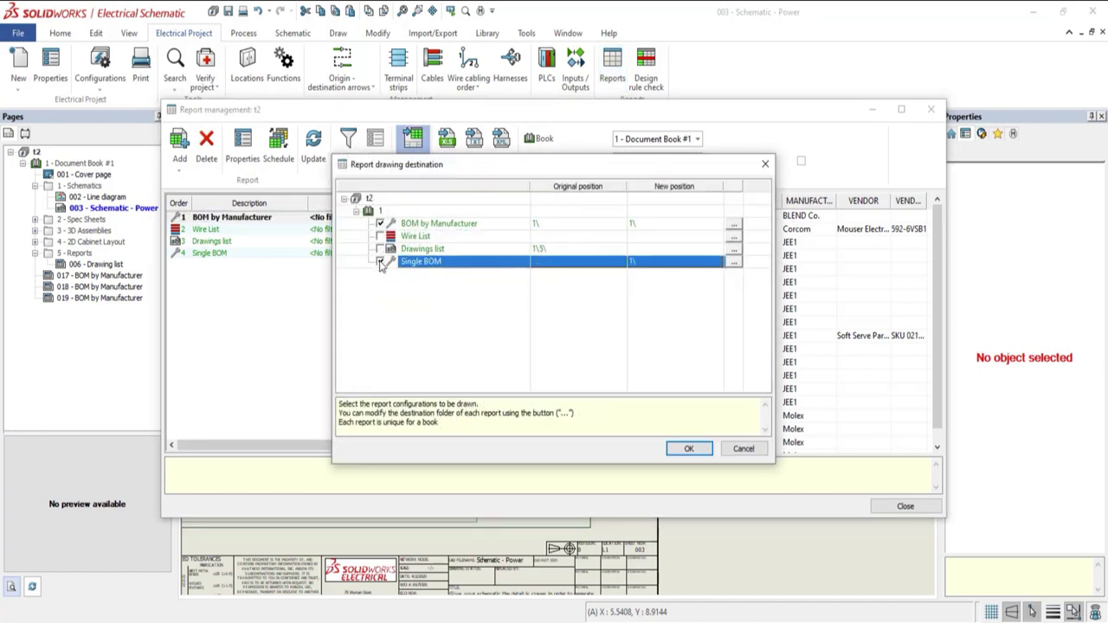
left_click(689, 449)
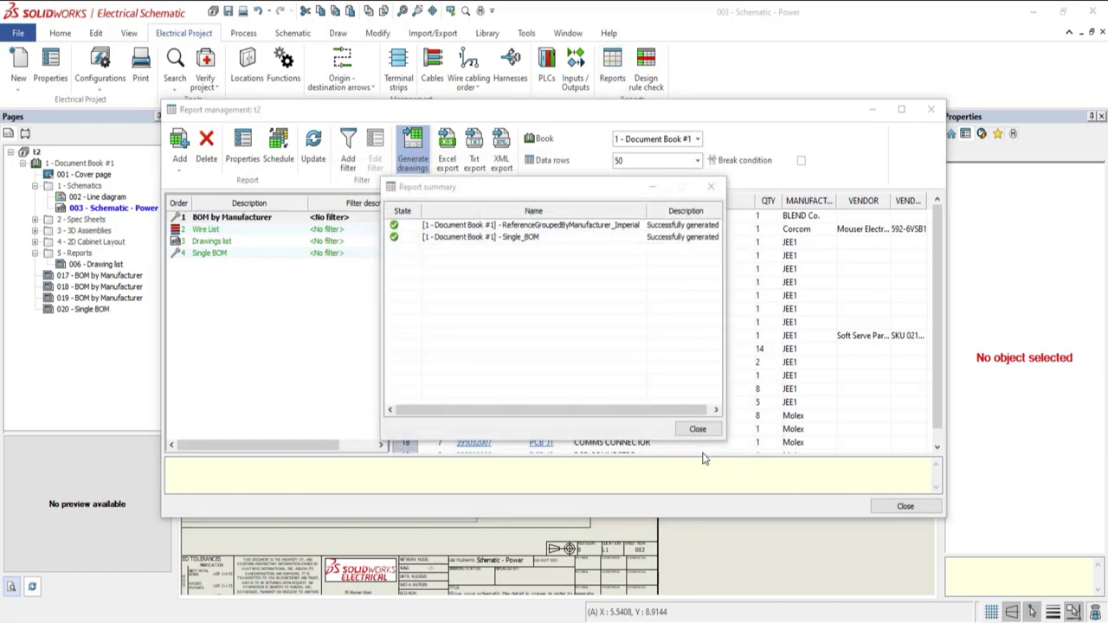
left_click(698, 429)
left_click(906, 506)
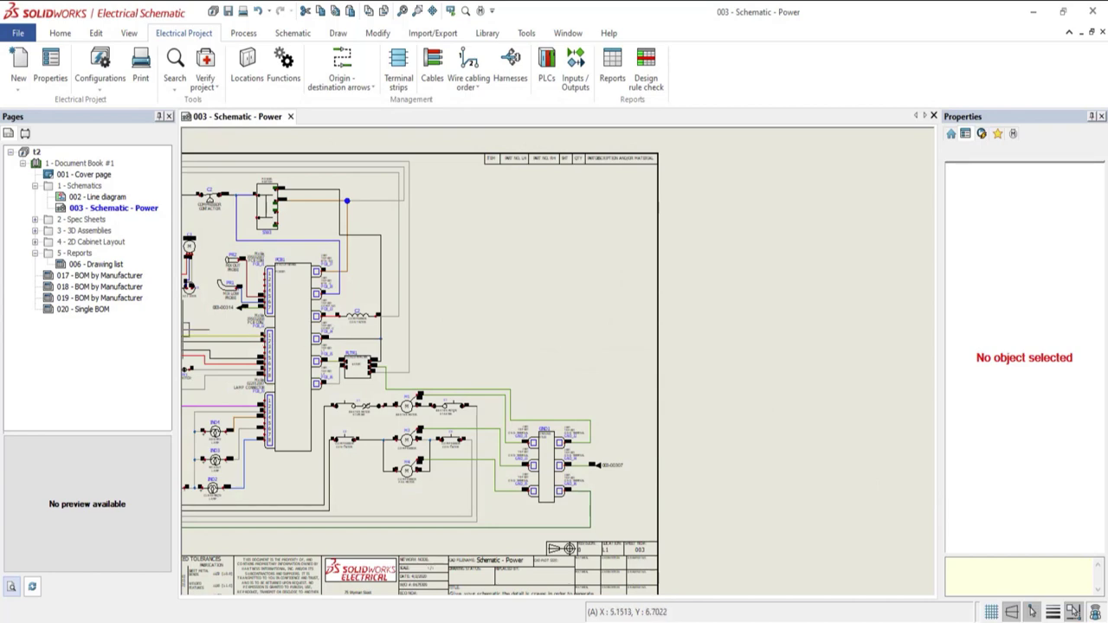
- Copy the BOM table from page 020 - Single BOM and return to 003 - Schematic - Power
double_click(87, 309)
scroll(312, 178, "up", 4)
scroll(389, 177, "up", 1)
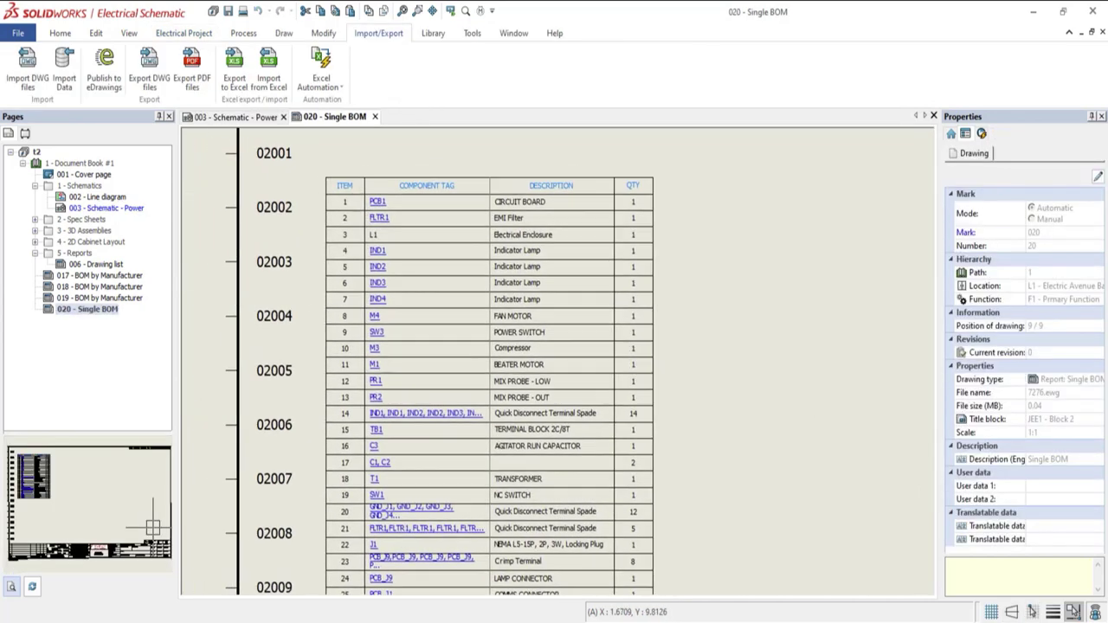
left_click(389, 176)
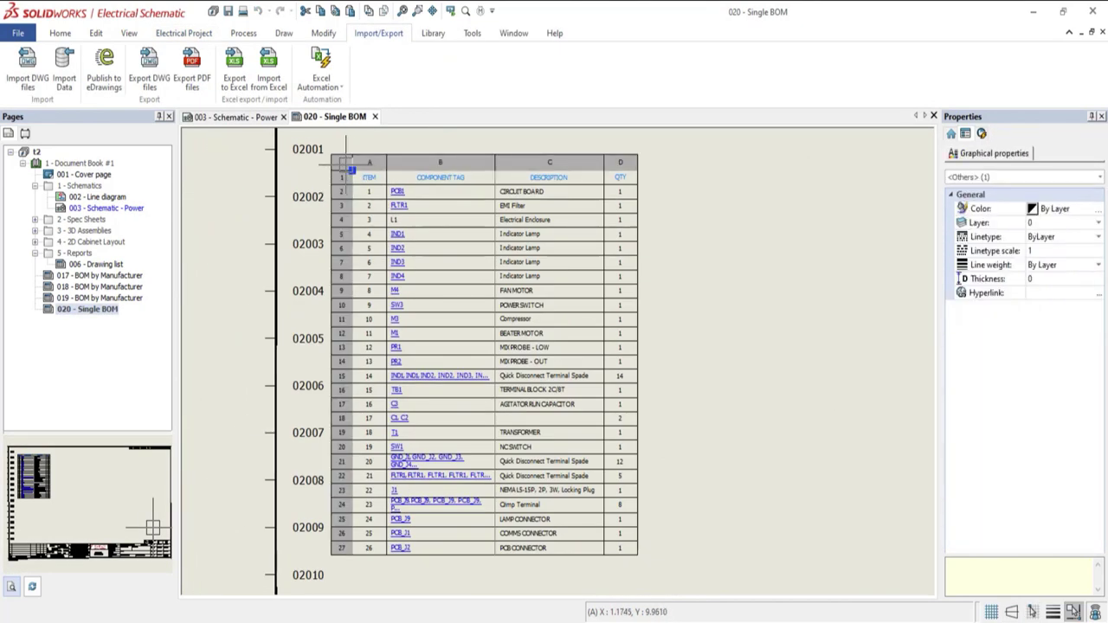
right_click(346, 163)
left_click(394, 249)
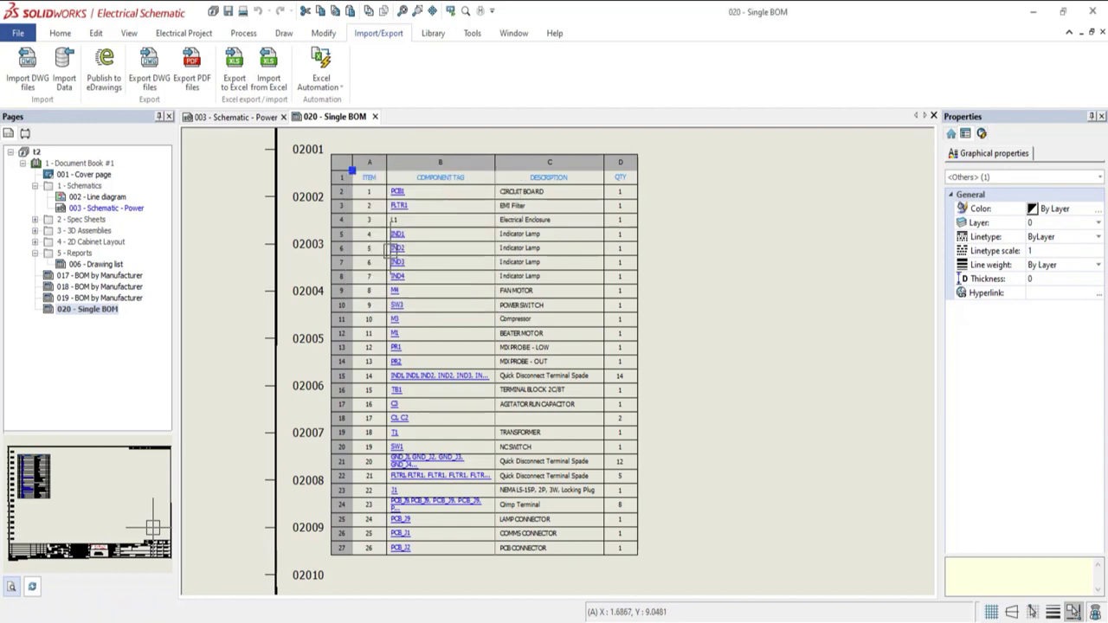
left_click(233, 117)
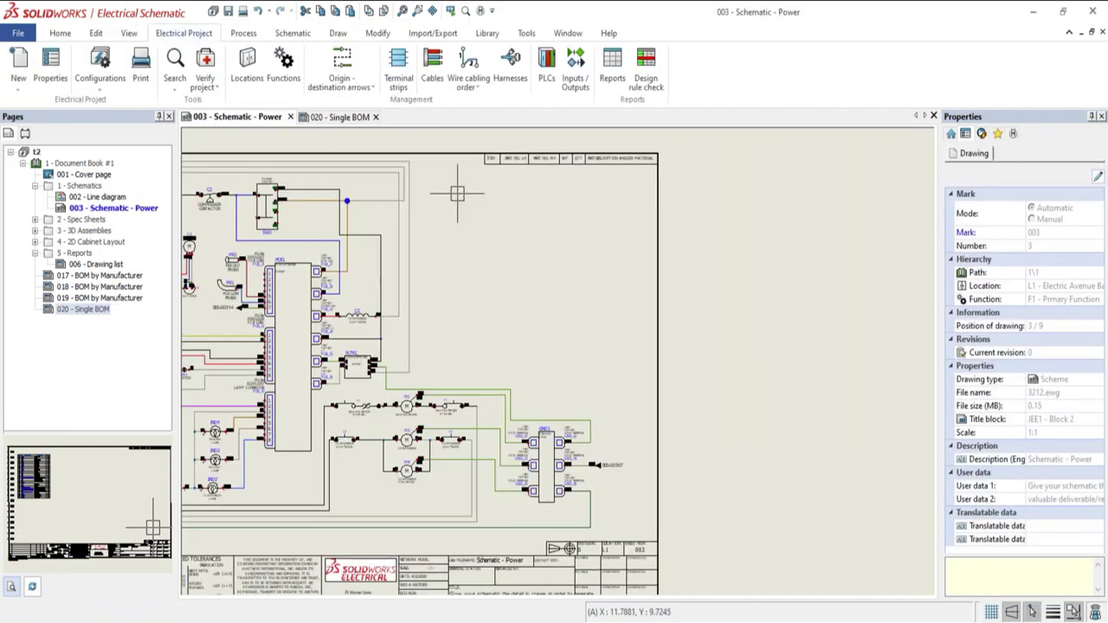
- Paste the Single BOM table at the Power schematic's upper right, then open 002 - Line diagram
right_click(457, 193)
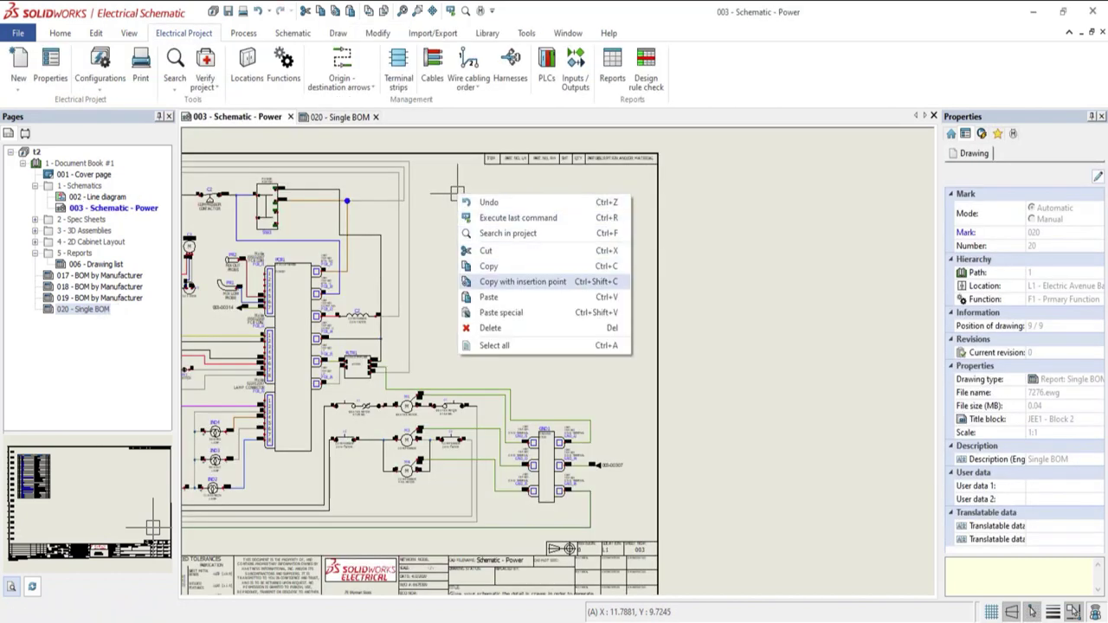
left_click(503, 298)
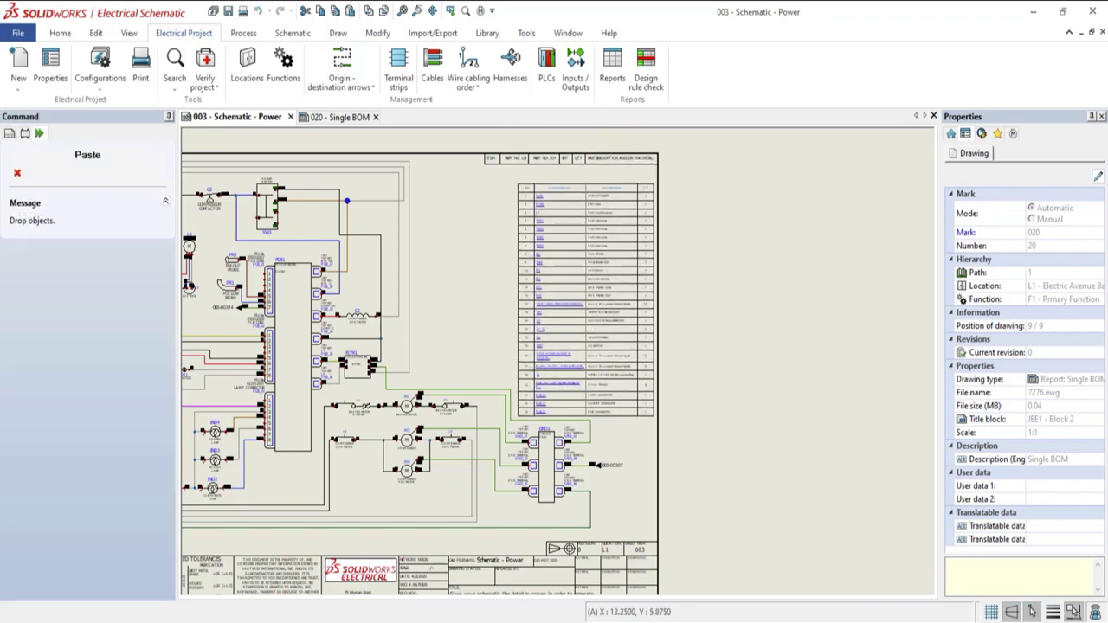
left_click(500, 241)
scroll(485, 260, "up", 3)
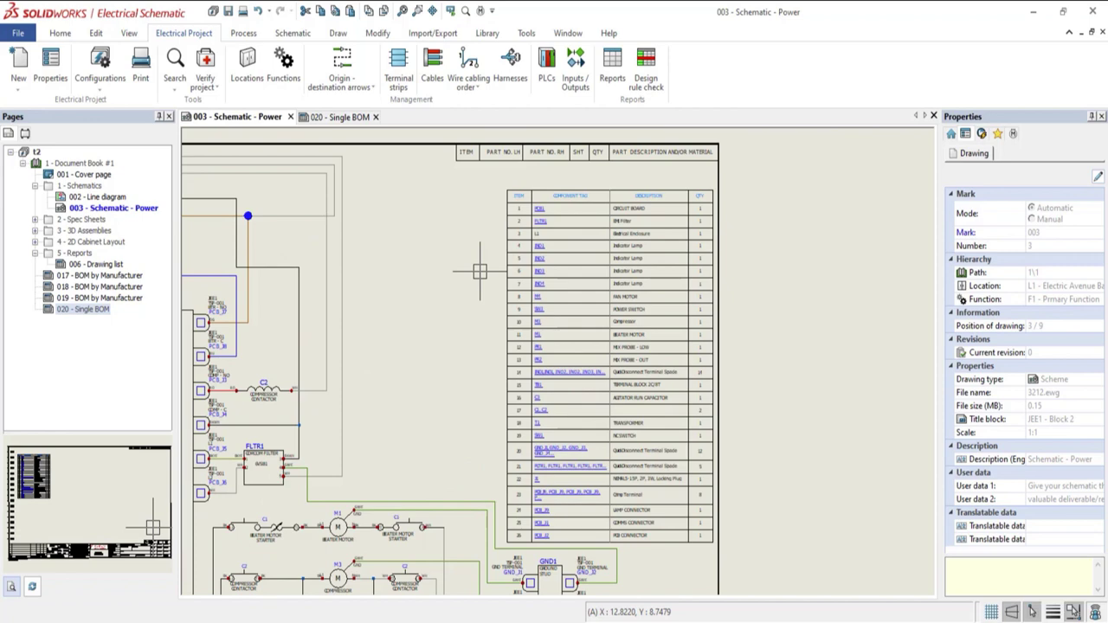
double_click(99, 197)
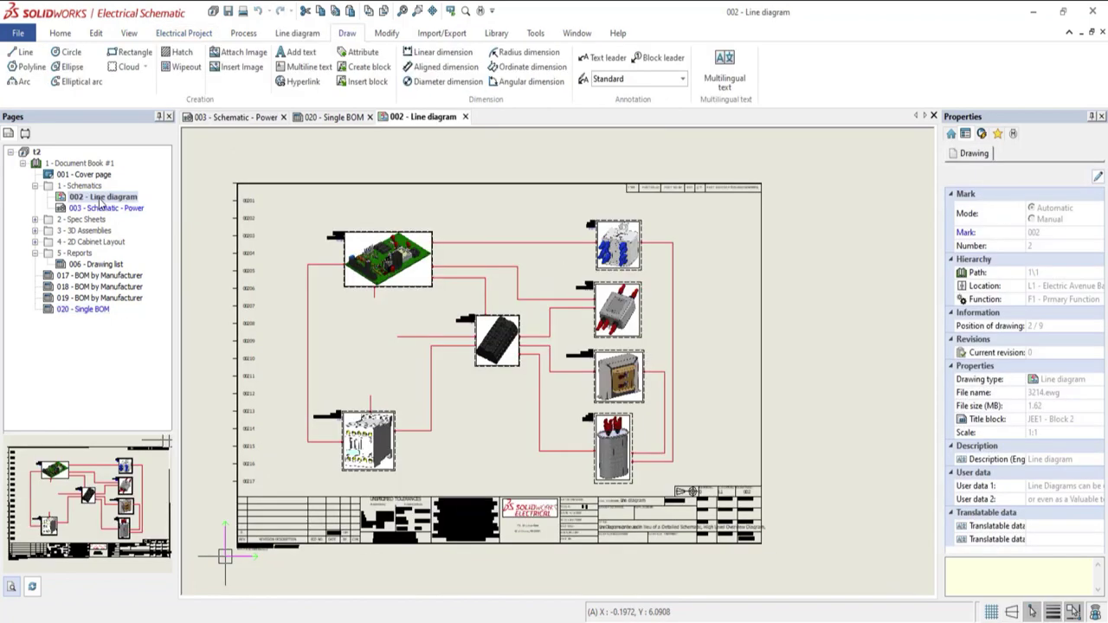
- Insert the first Frozen Drink Machine picture in the lower middle of the line diagram
left_click(256, 69)
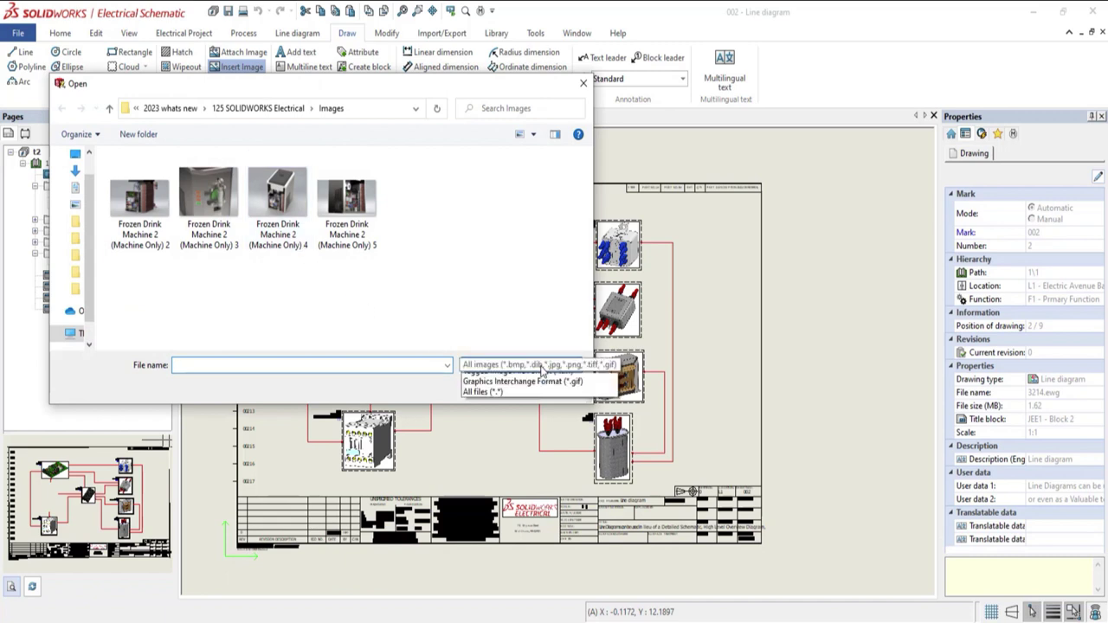
left_click(498, 364)
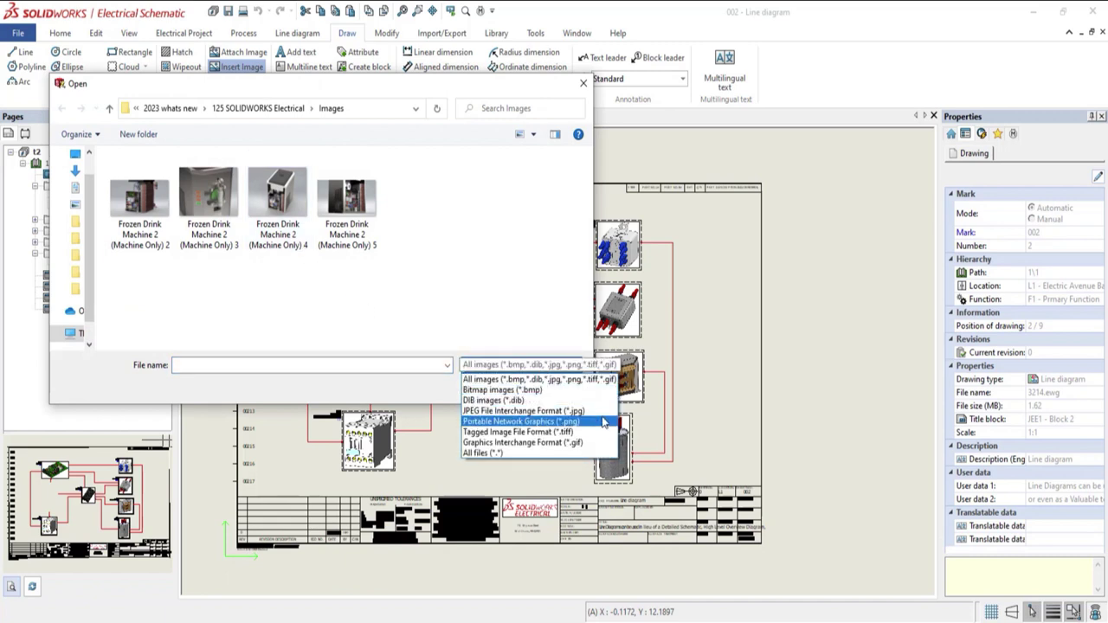
left_click(421, 312)
left_click(161, 207)
double_click(172, 219)
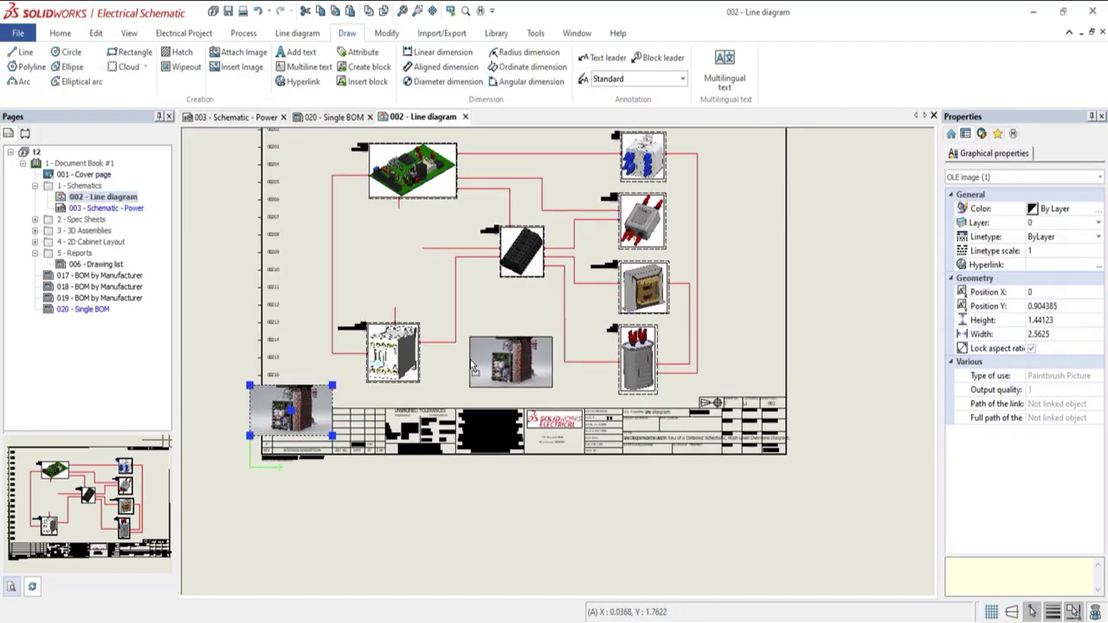
left_click(472, 368)
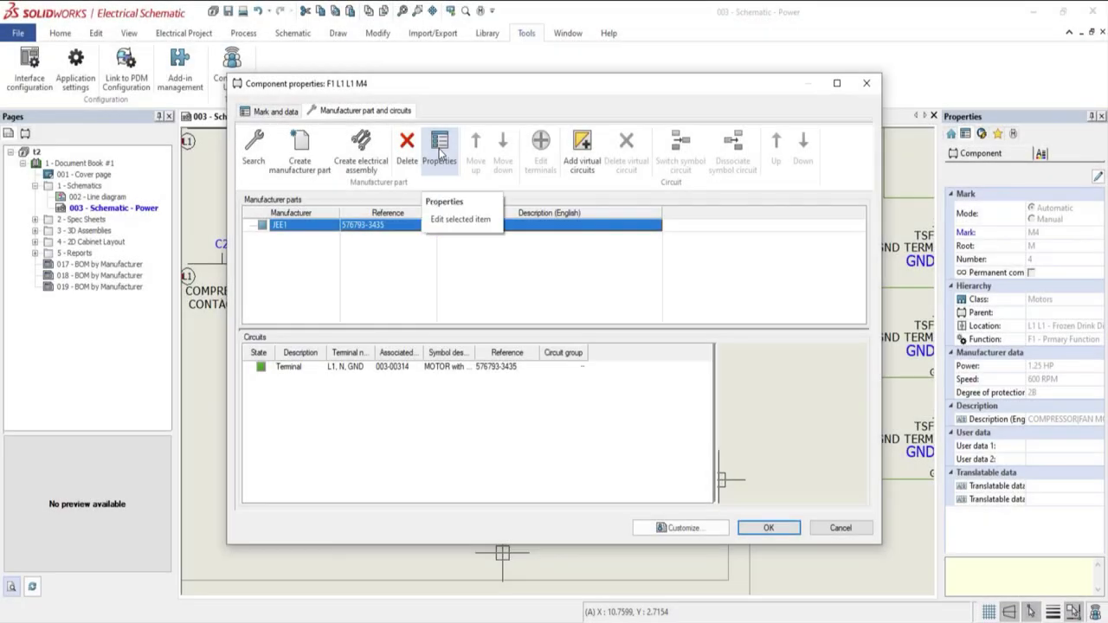
- Review motor M4's manufacturer part properties
left_click(439, 153)
scroll(432, 268, "down", 2)
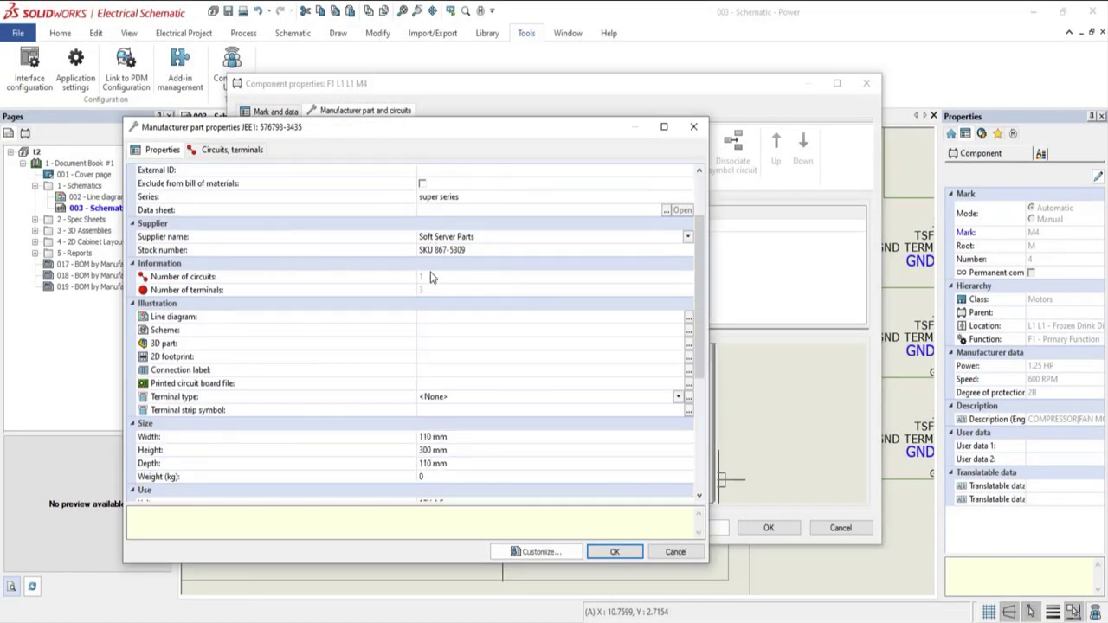
scroll(433, 270, "down", 3)
scroll(432, 275, "down", 3)
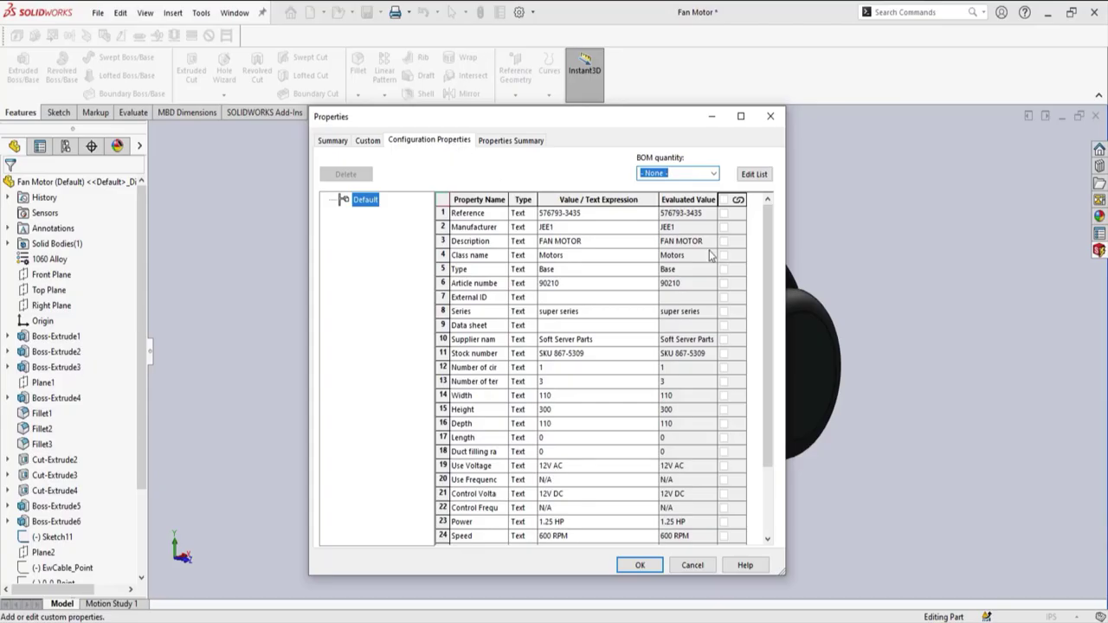
left_click_drag(773, 220, 770, 227)
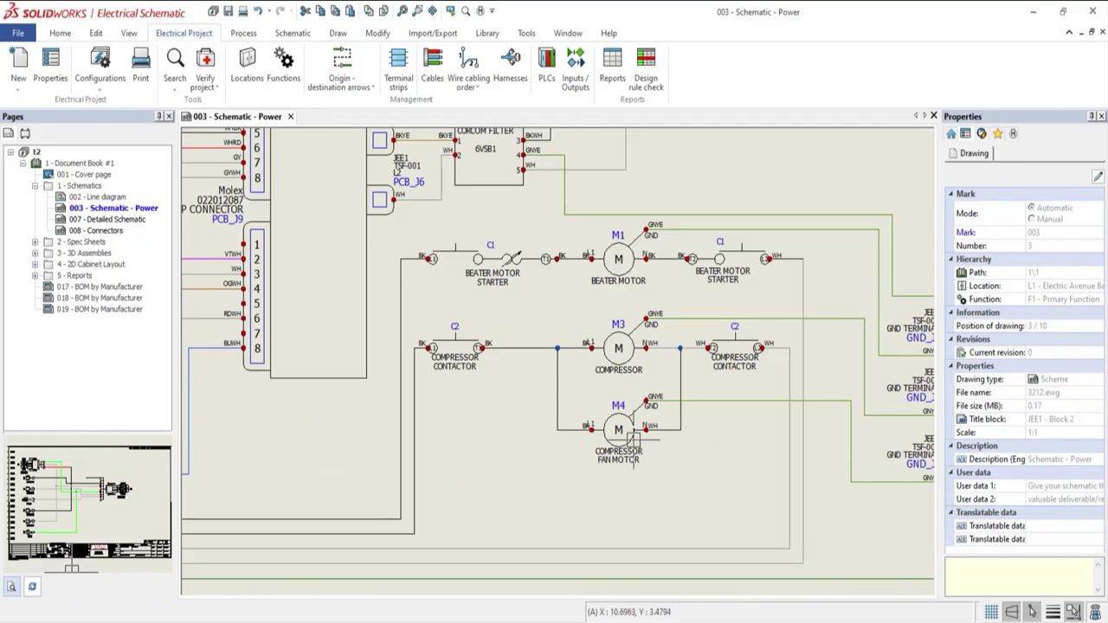
- Insert a 4-column basic wire properties connection label for motor M4, including its terminal circuits
right_click(633, 438)
mouse_move(676, 261)
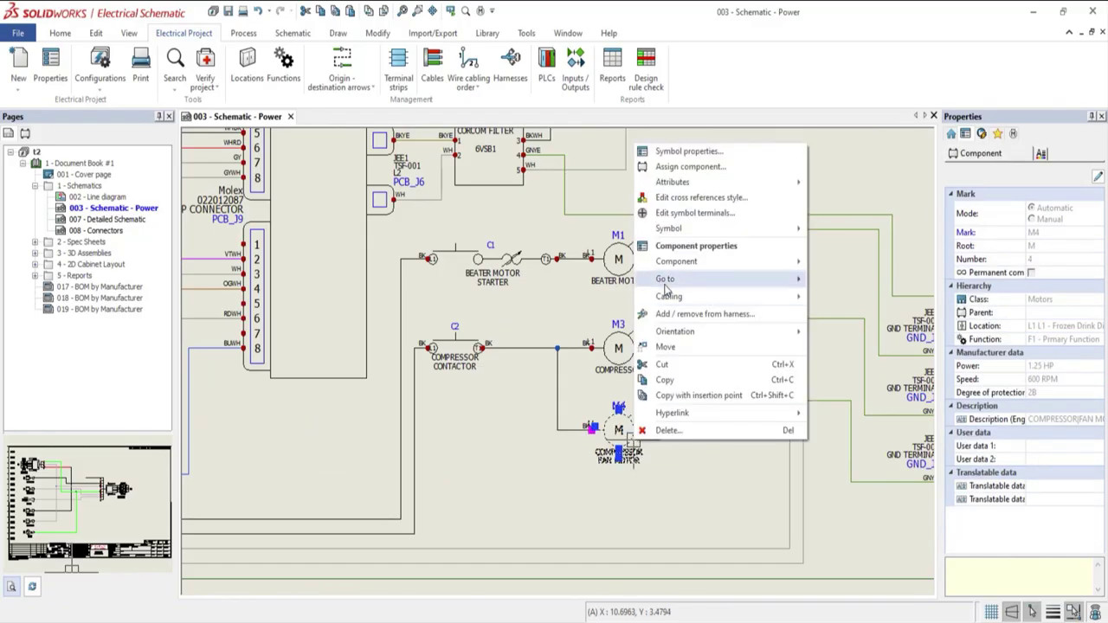
left_click(845, 378)
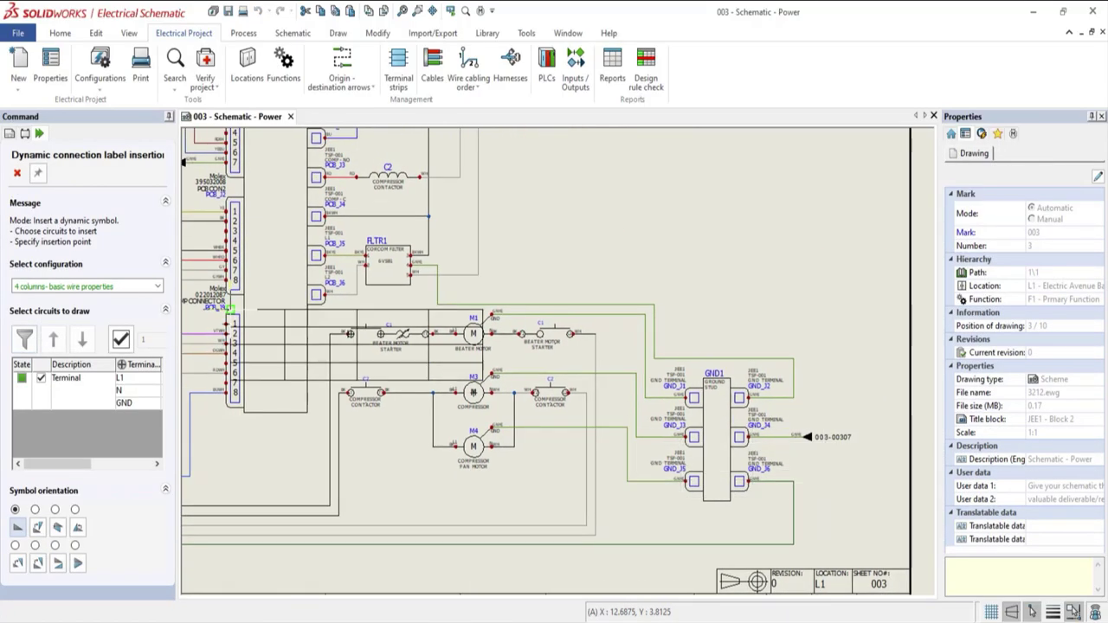
left_click(86, 286)
left_click(52, 314)
left_click(573, 221)
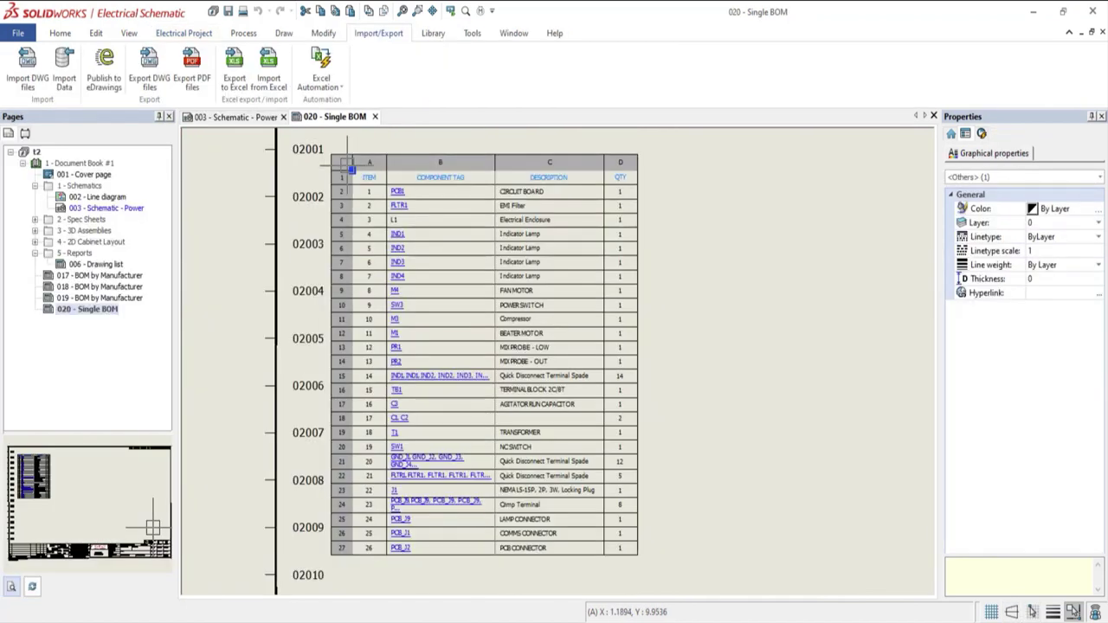
- Copy the Single BOM table and paste it at the upper right of '003 - Schematic - Power'
right_click(344, 164)
left_click(407, 253)
left_click(235, 116)
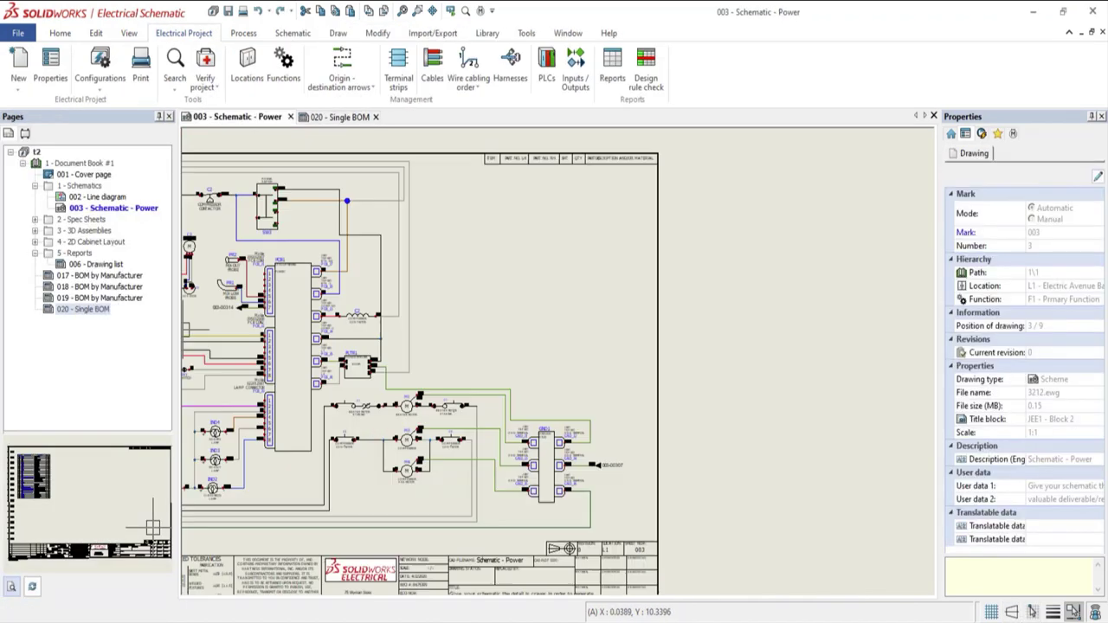
right_click(457, 194)
left_click(489, 297)
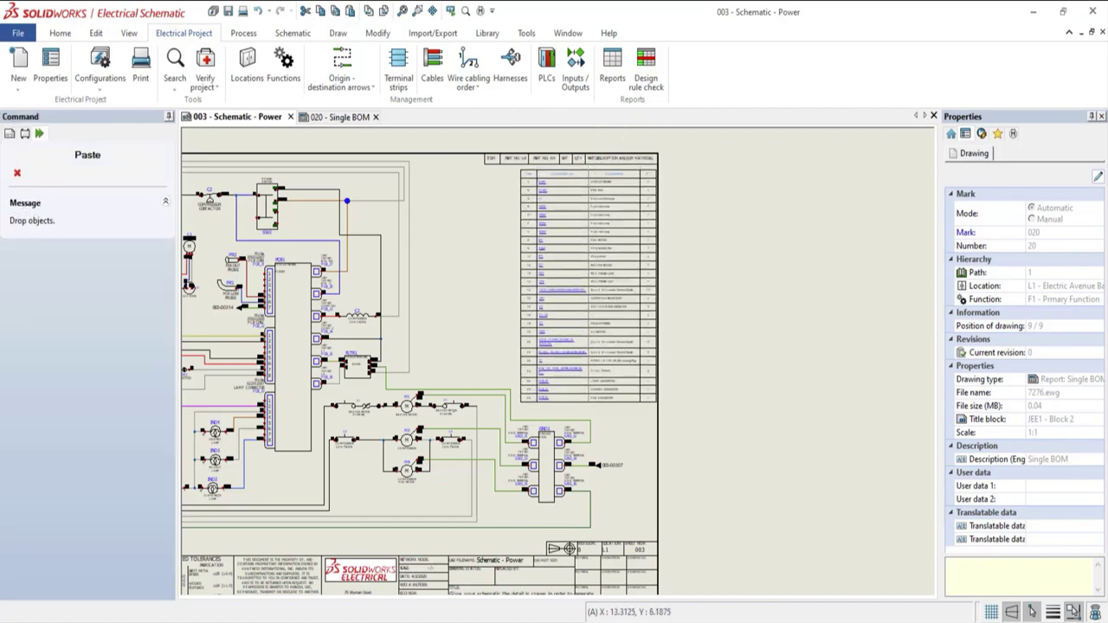
left_click(517, 366)
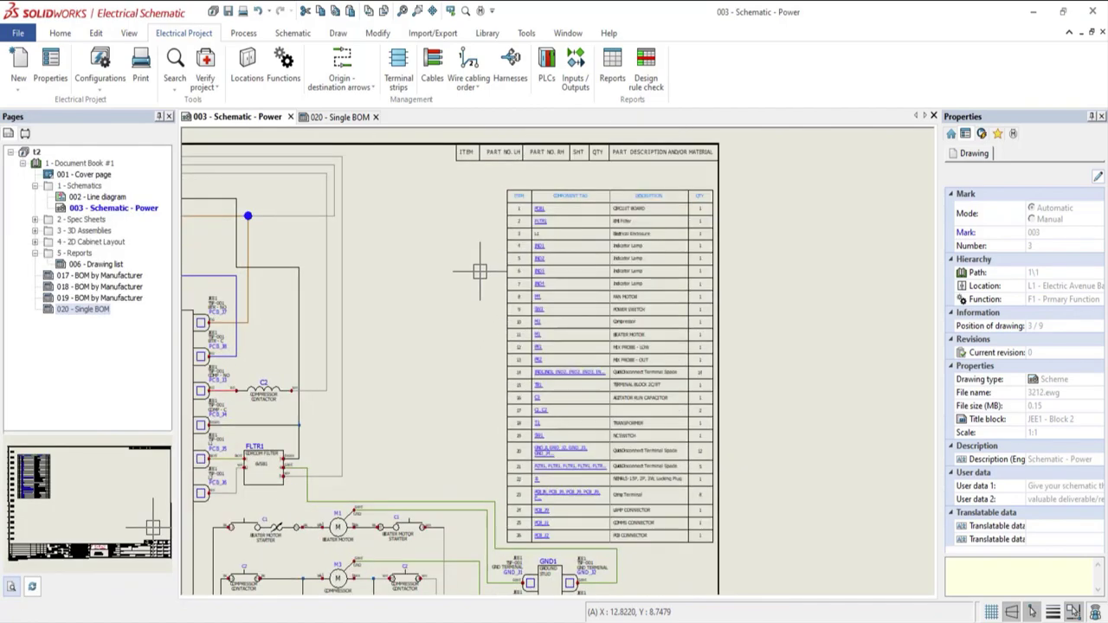